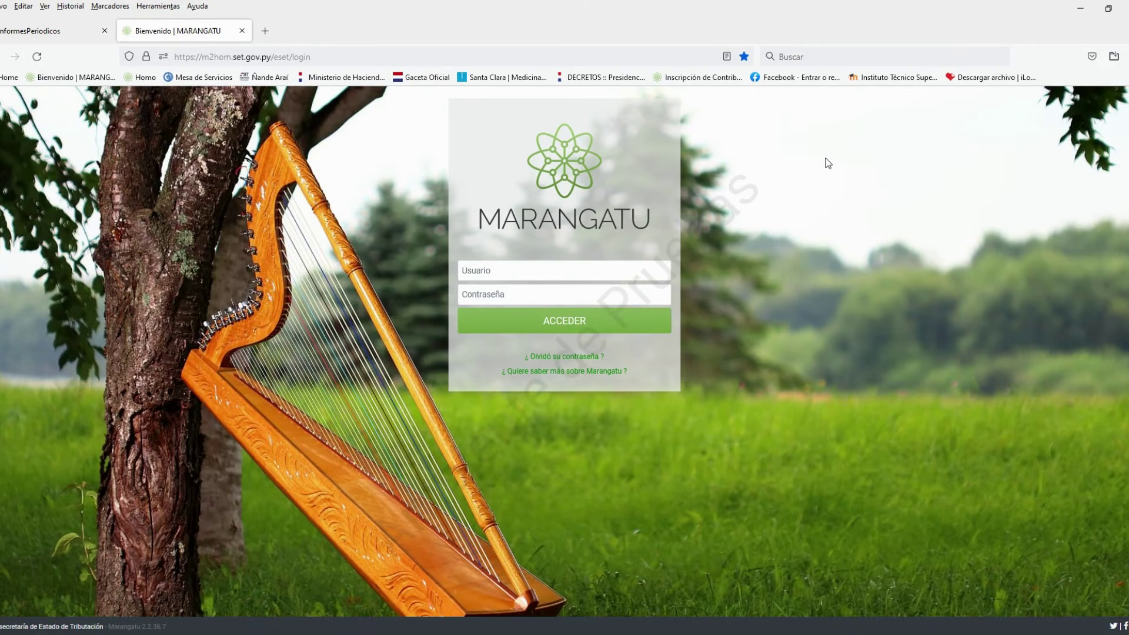
Log in to Marangatu with the user ID and password
click(653, 274)
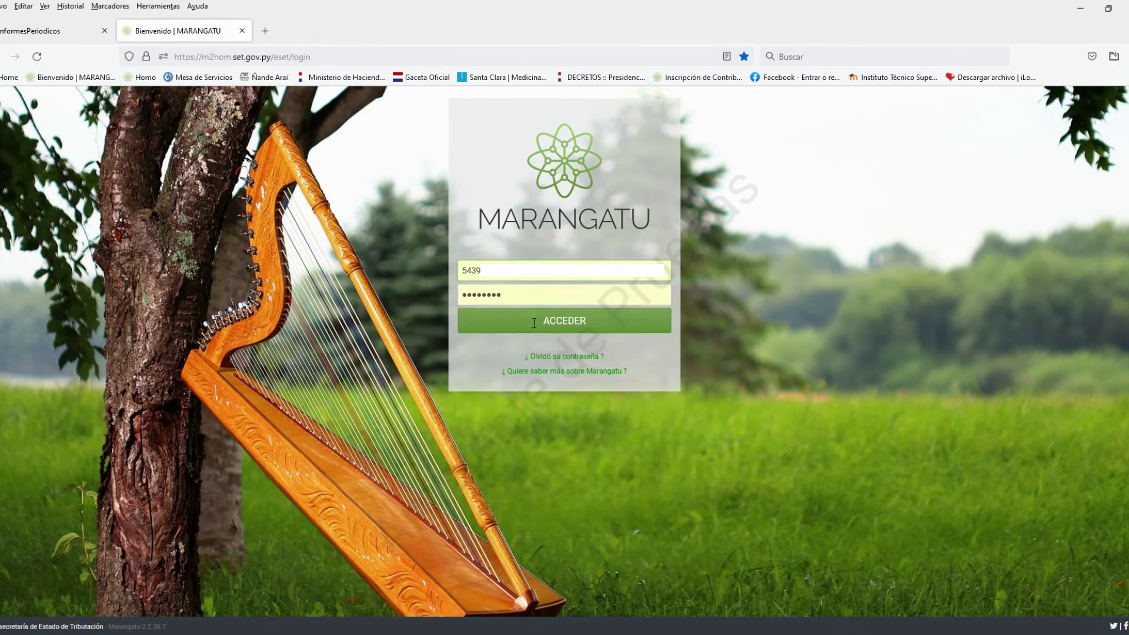
click(533, 321)
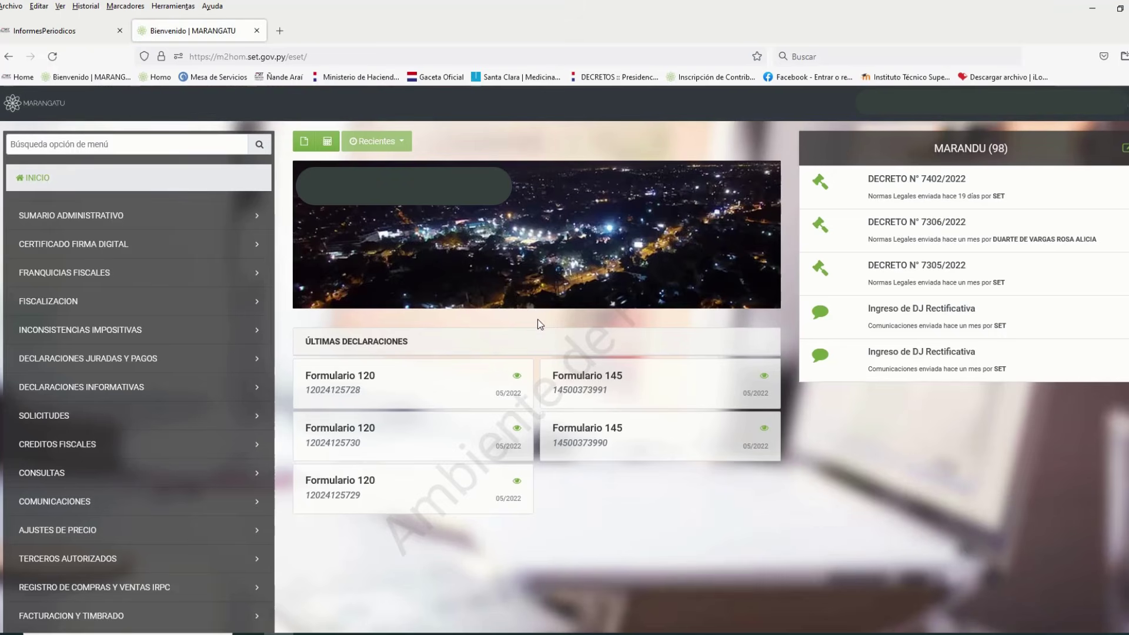
Go to Declaraciones Informativas > Gestión de Comprobantes Informativos > Registro Manual and choose VENTAS
click(246, 392)
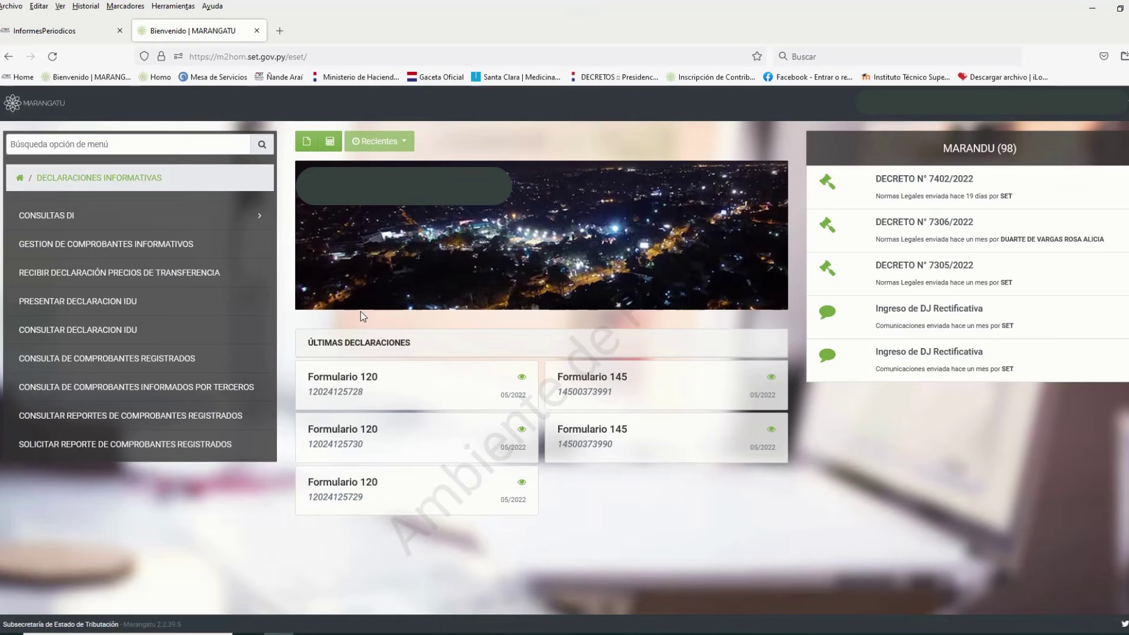
click(219, 243)
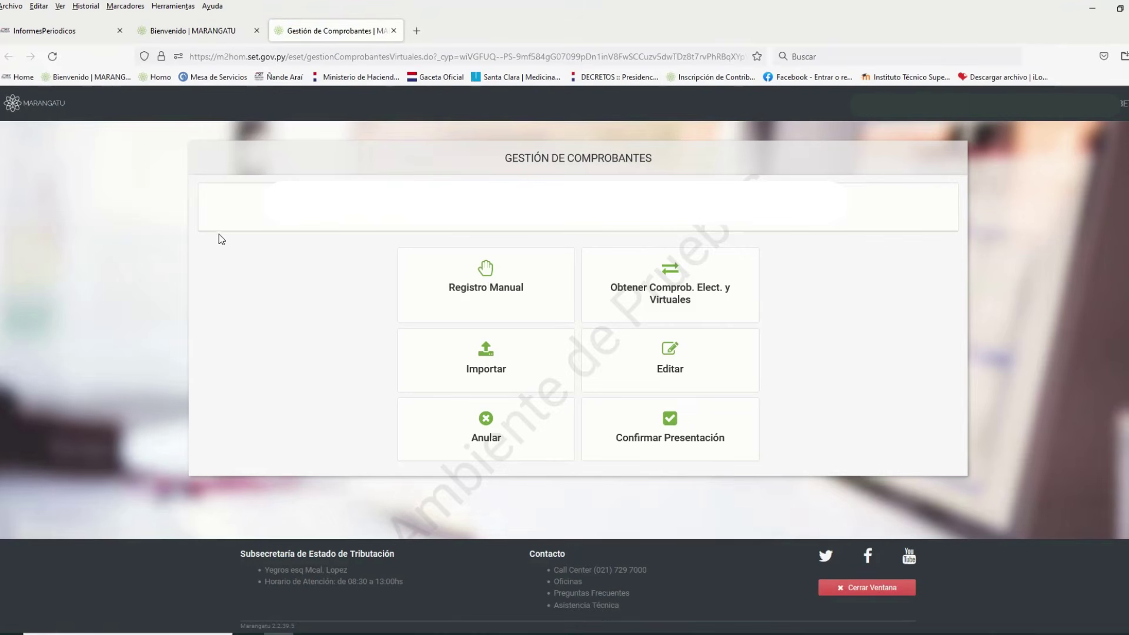
click(482, 284)
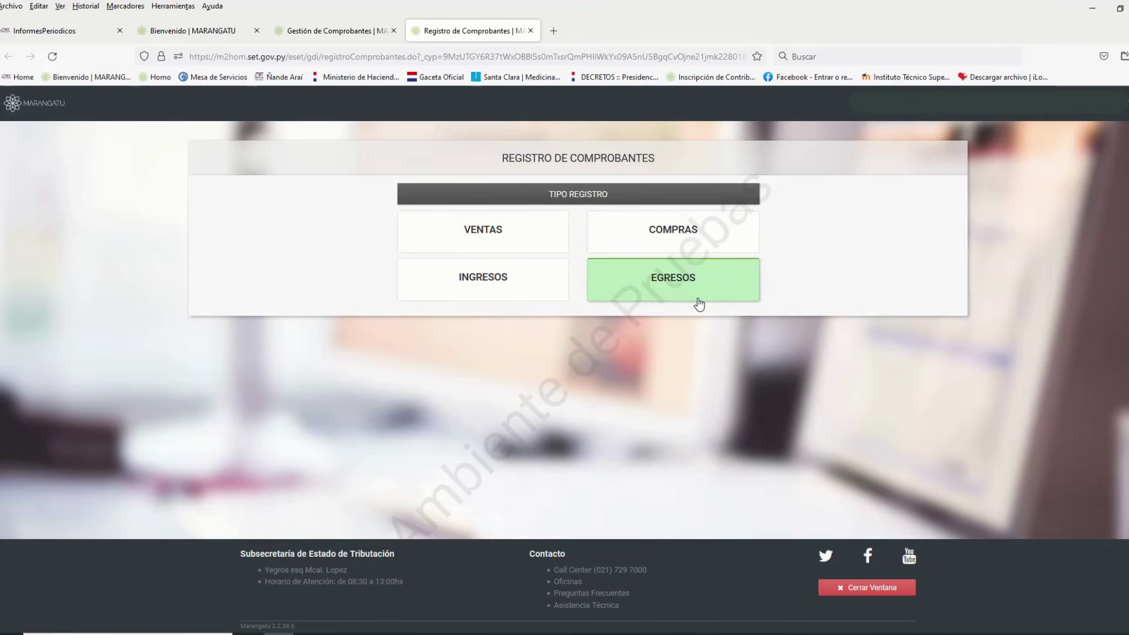
click(520, 245)
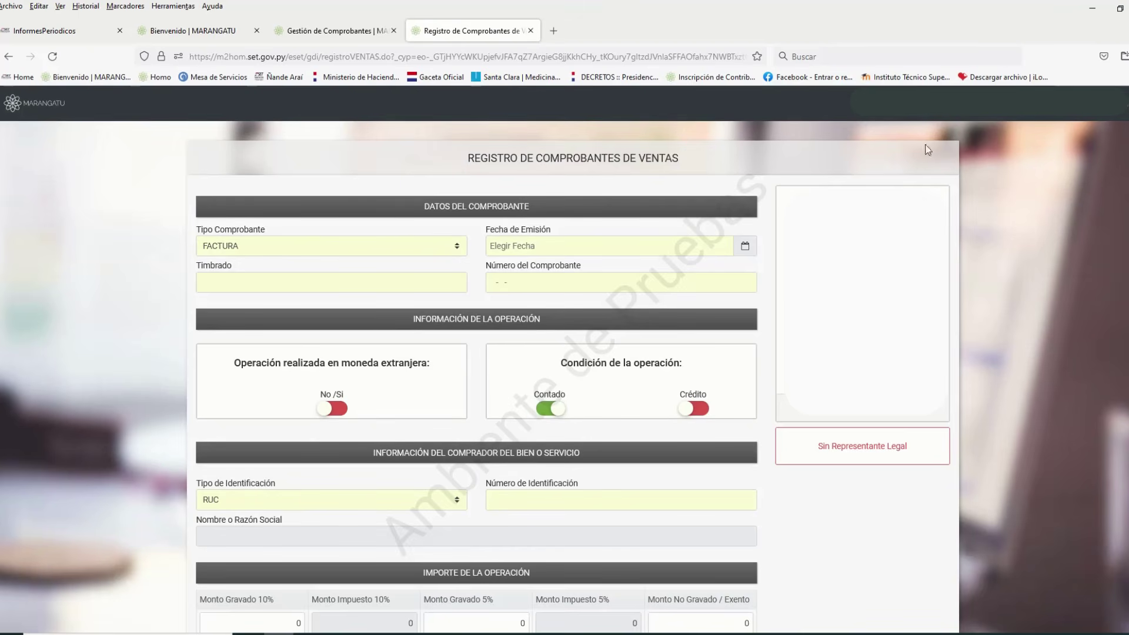
scroll(1102, 176, down, 1)
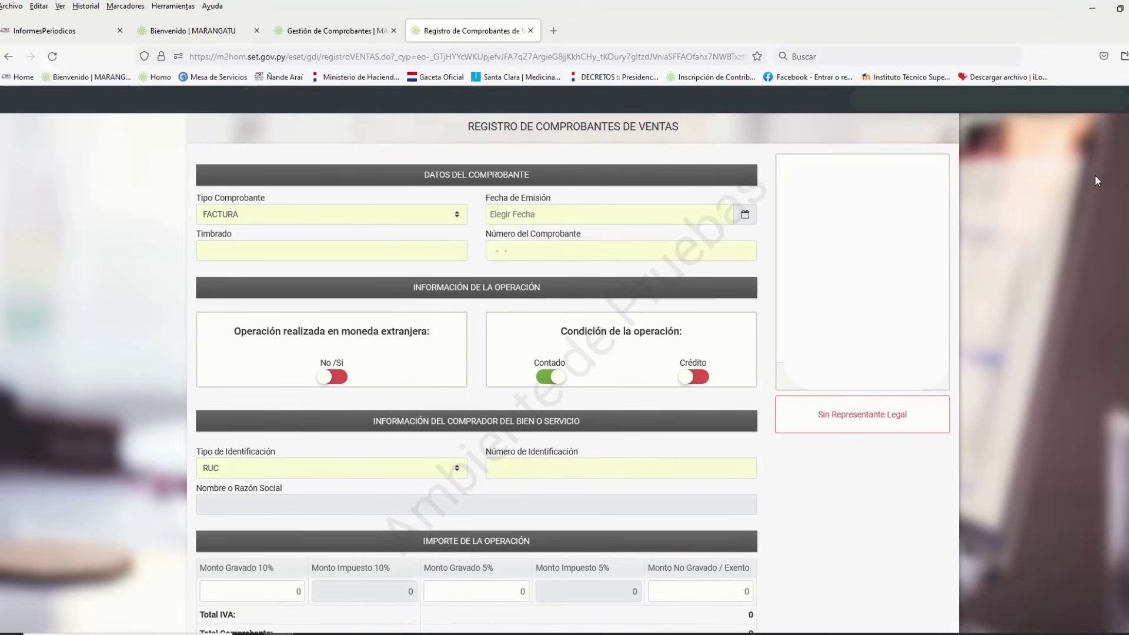
click(458, 219)
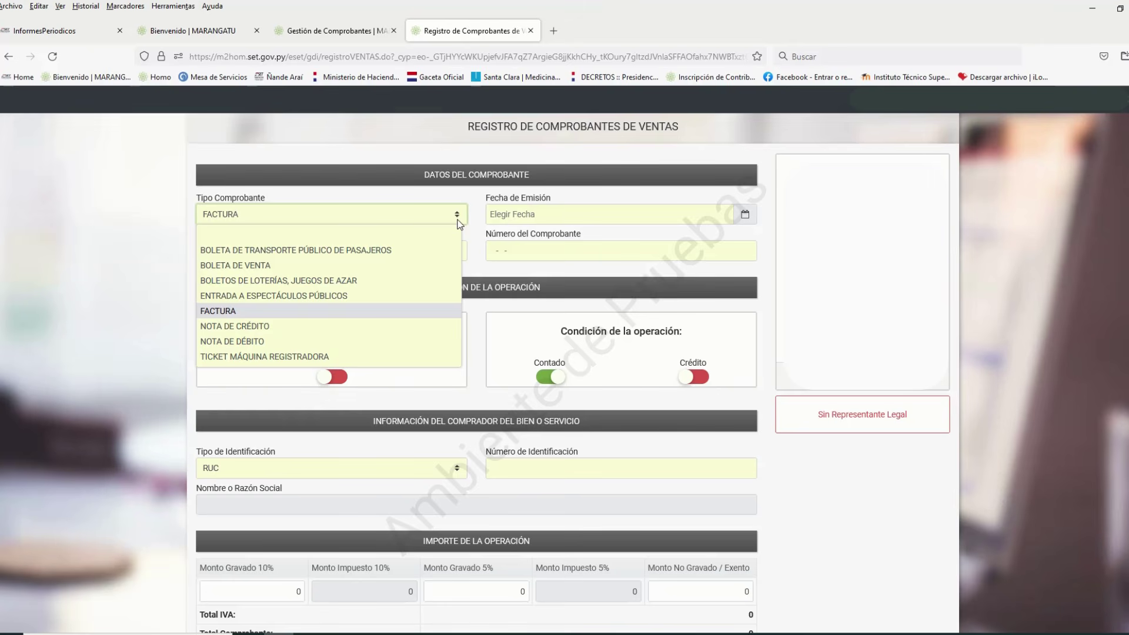
click(424, 310)
click(507, 216)
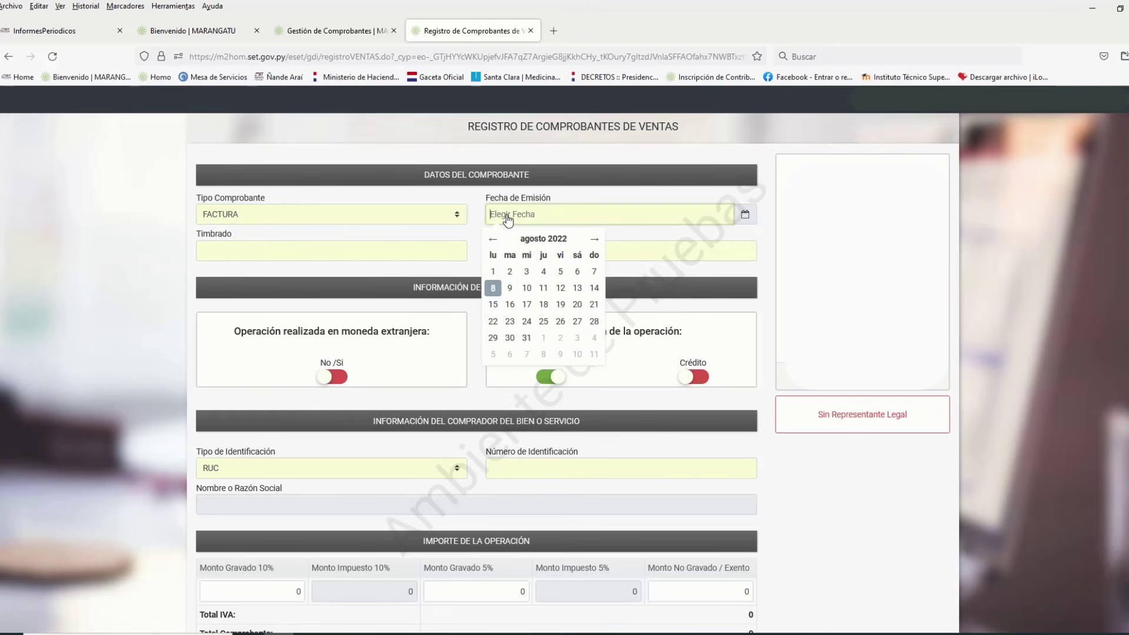
text(07/06/2022)
click(331, 251)
text(12)
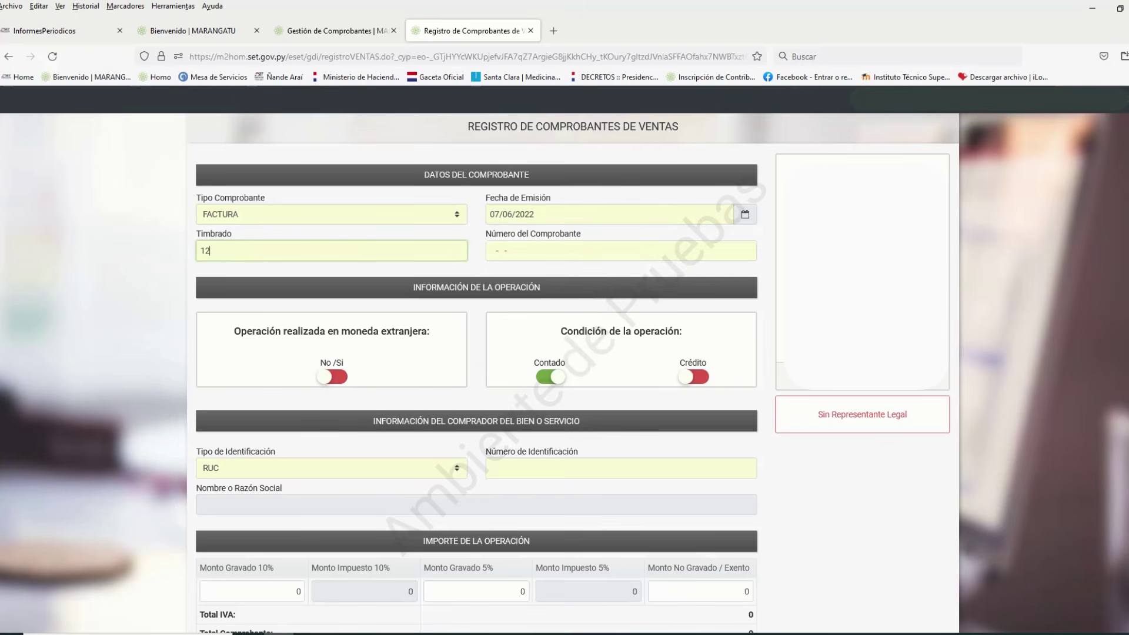
text(559515)
key(Tab)
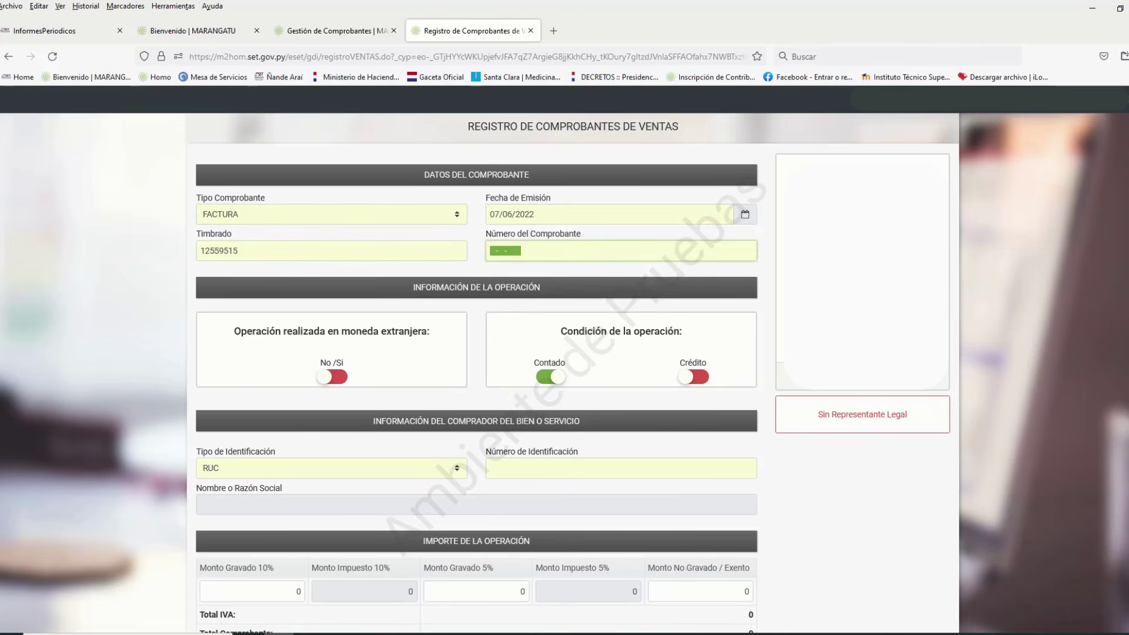
text(001-001-0000048)
key(Tab)
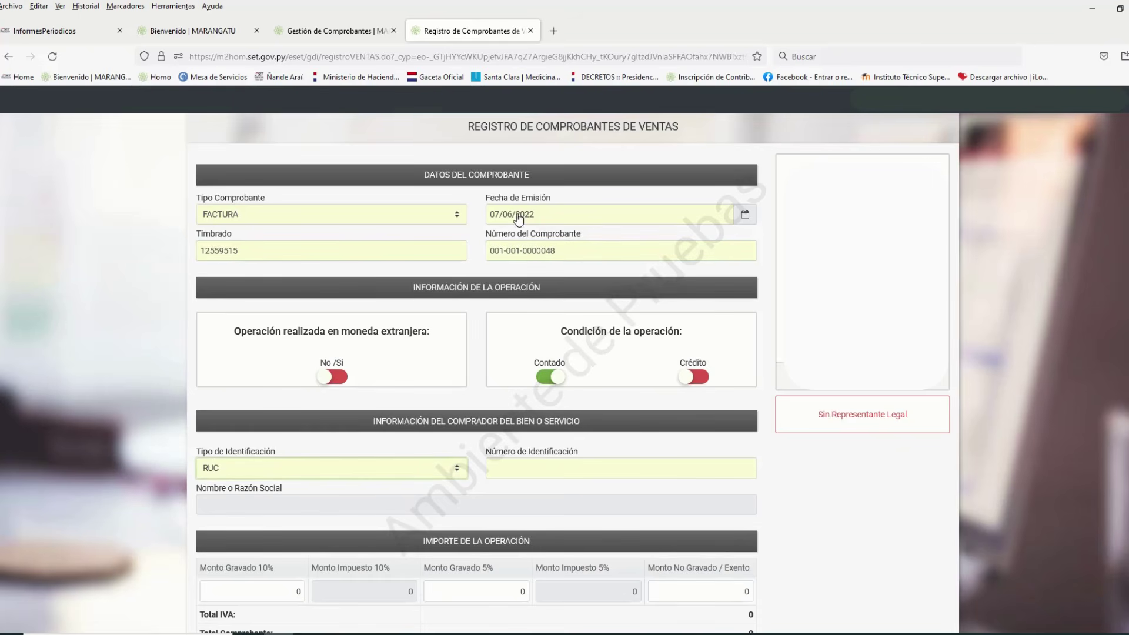
click(1052, 287)
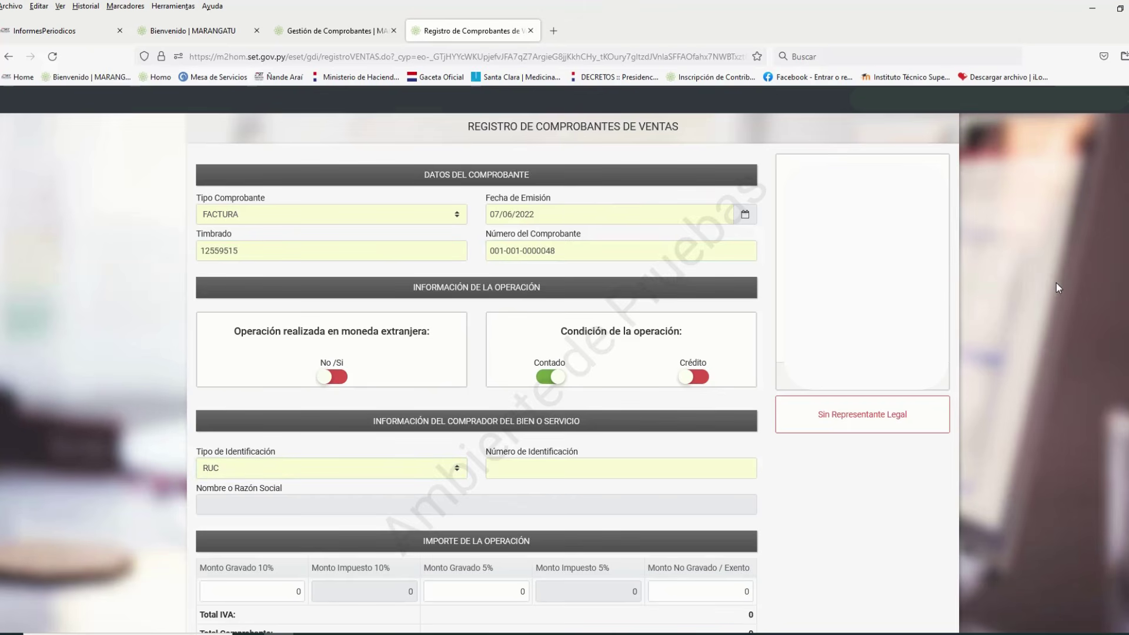
Keep RUC as identification type and enter the buyer's RUC number so the name auto-fills
scroll(1052, 281, down, 2)
scroll(1054, 280, up, 2)
scroll(708, 291, down, 1)
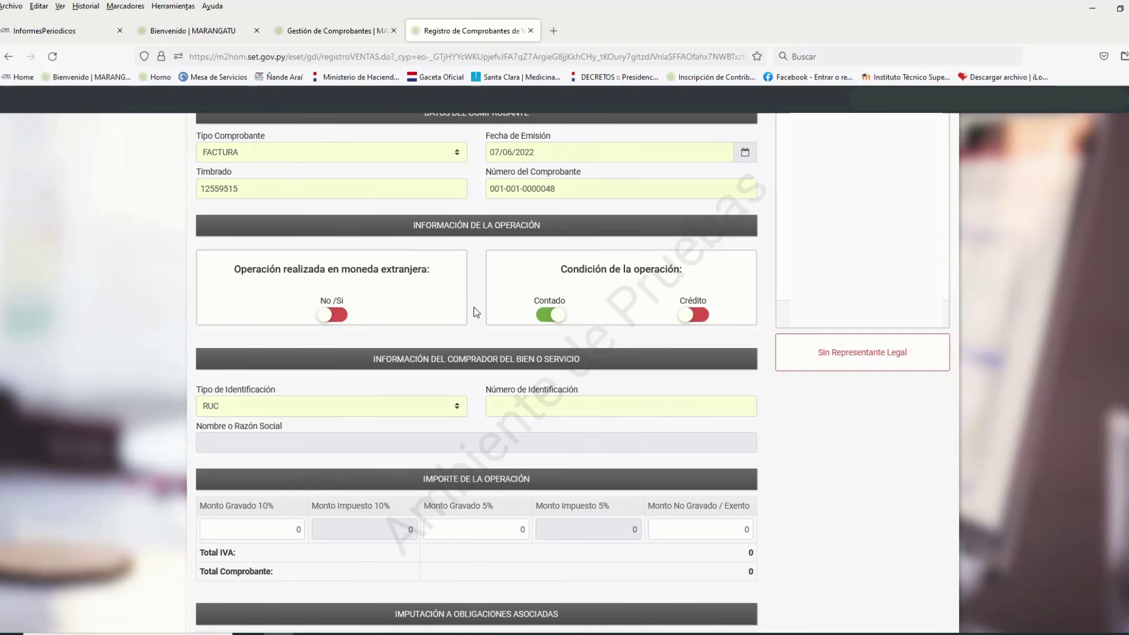
scroll(477, 312, down, 1)
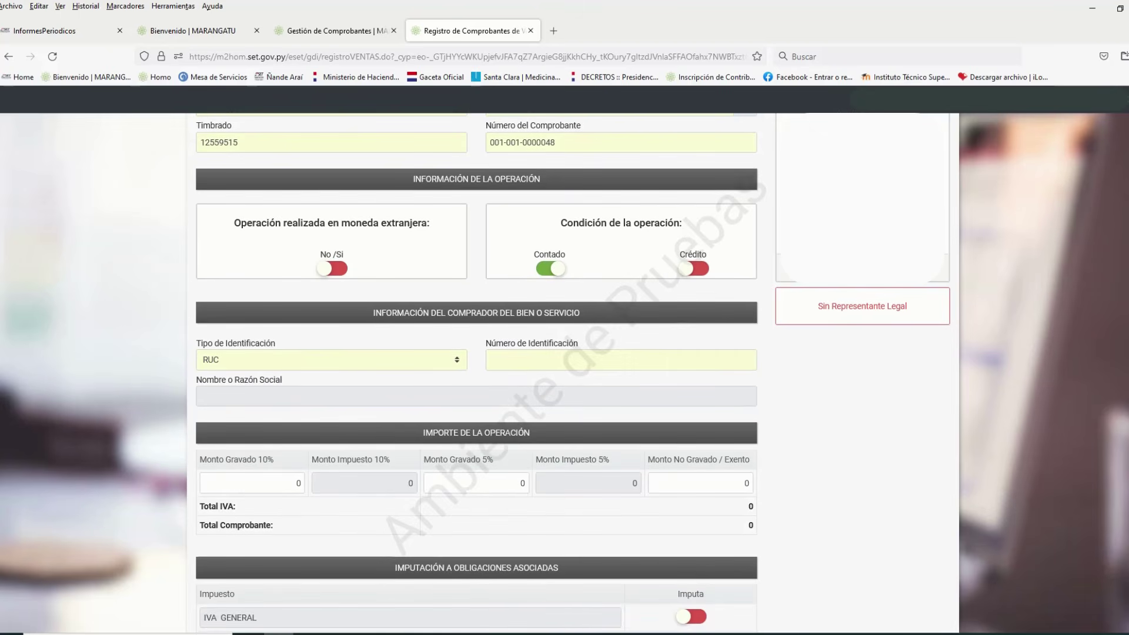
click(459, 365)
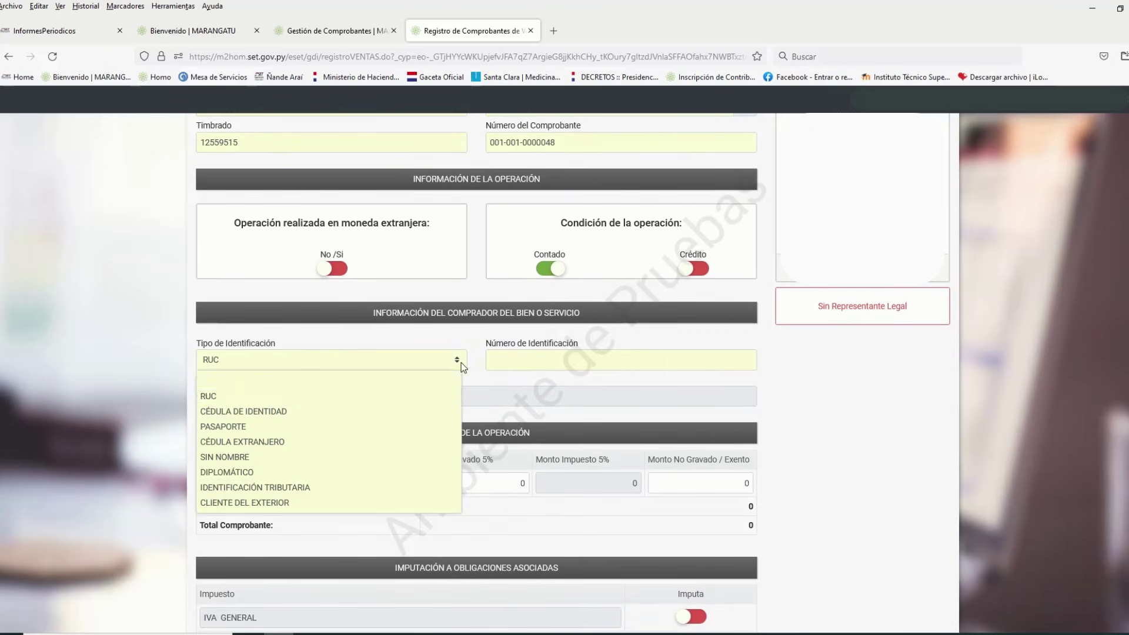
click(429, 397)
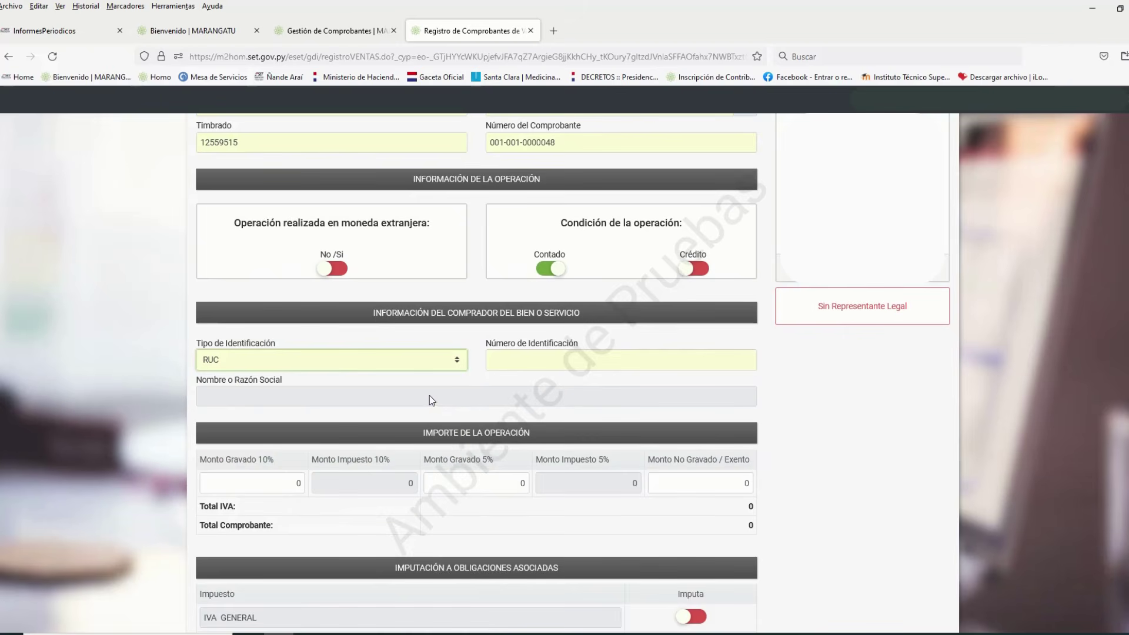
text(78)
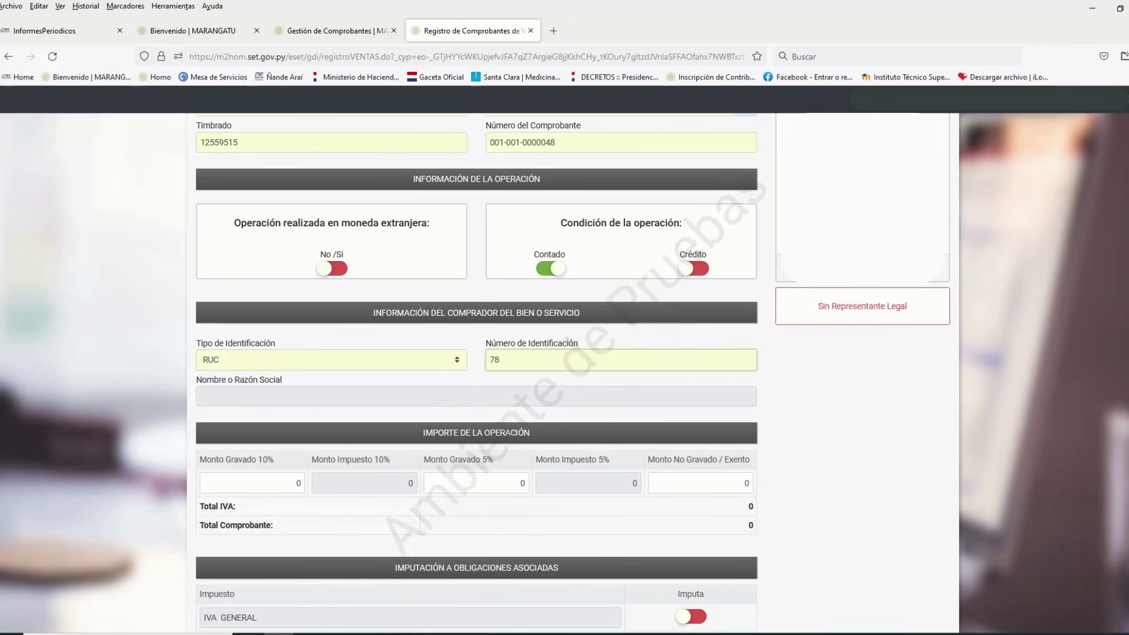
click(839, 418)
scroll(839, 415, down, 2)
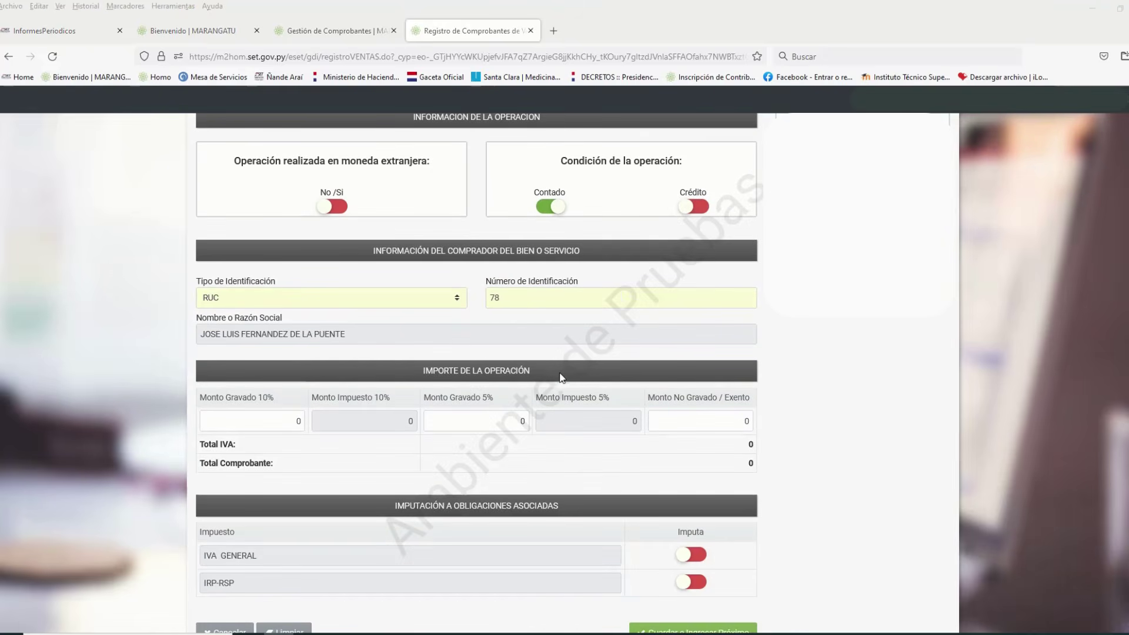
Enter 800.000 in Monto Gravado 10%, producing IVA 72.727 and a total of 800.000
click(295, 422)
text(8000000)
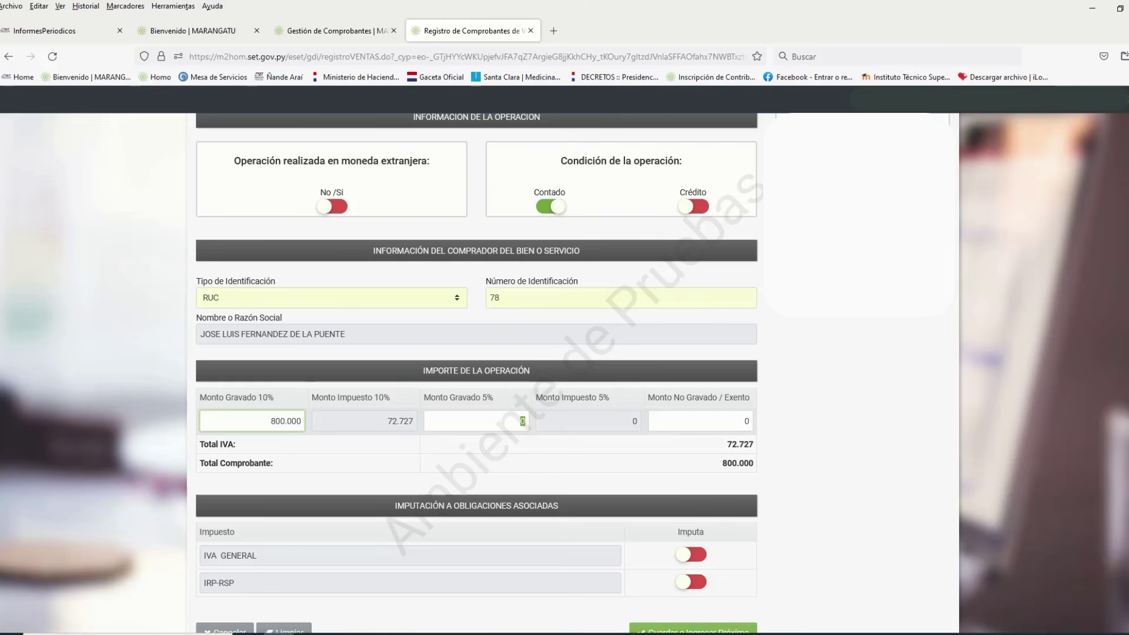
key(Tab)
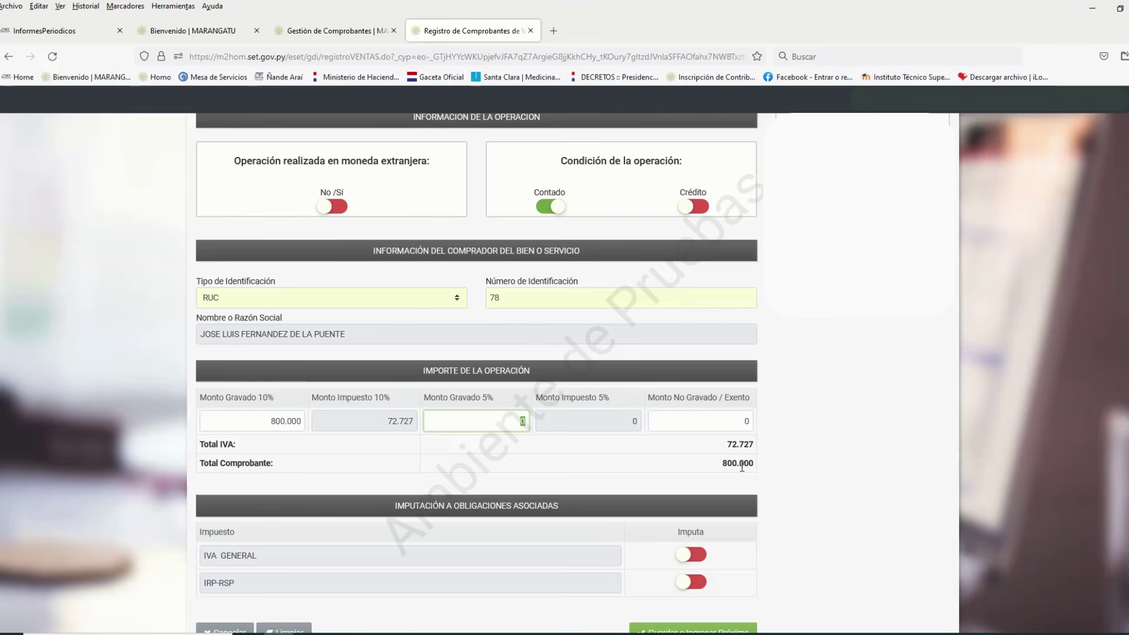
scroll(749, 474, down, 2)
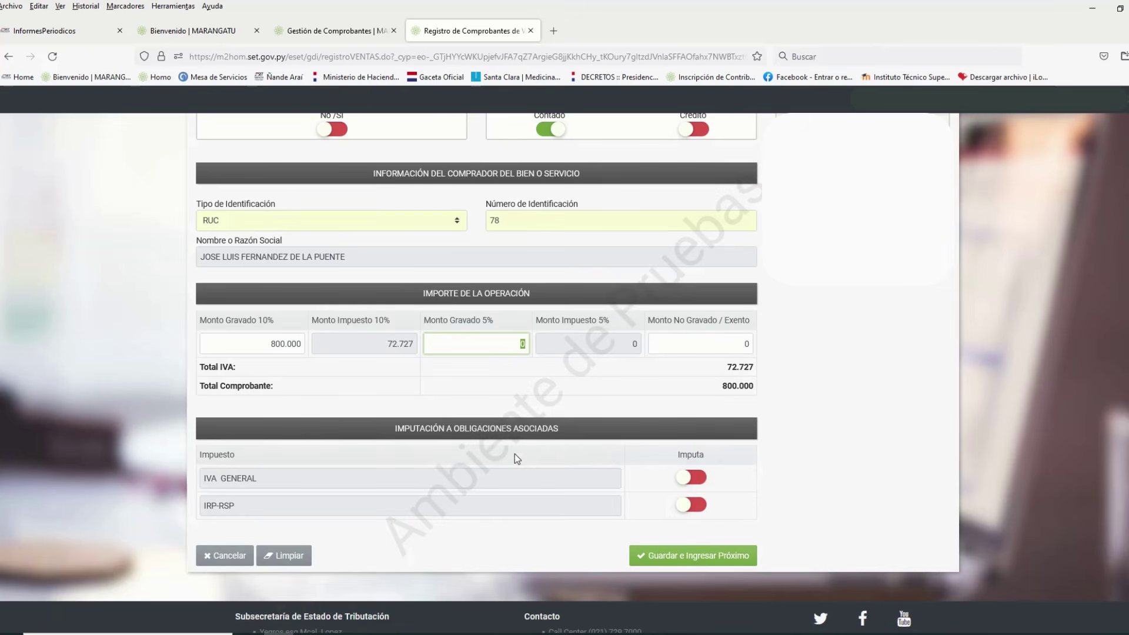
scroll(935, 482, down, 1)
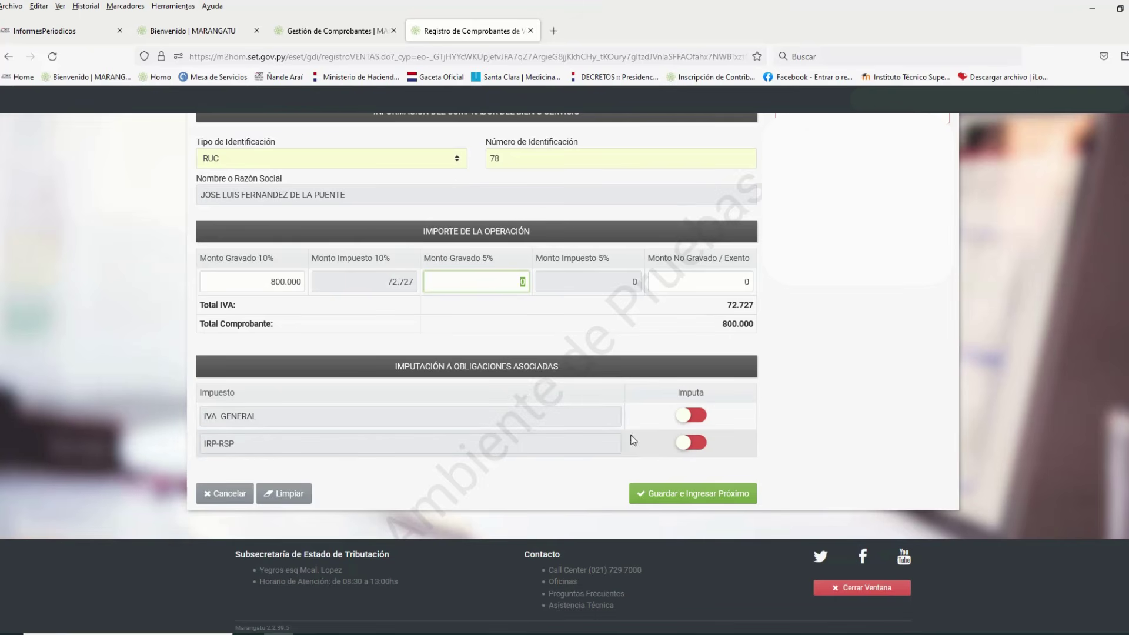
Turn on the Imputa toggles for IVA GENERAL and IRP-RSP
click(697, 417)
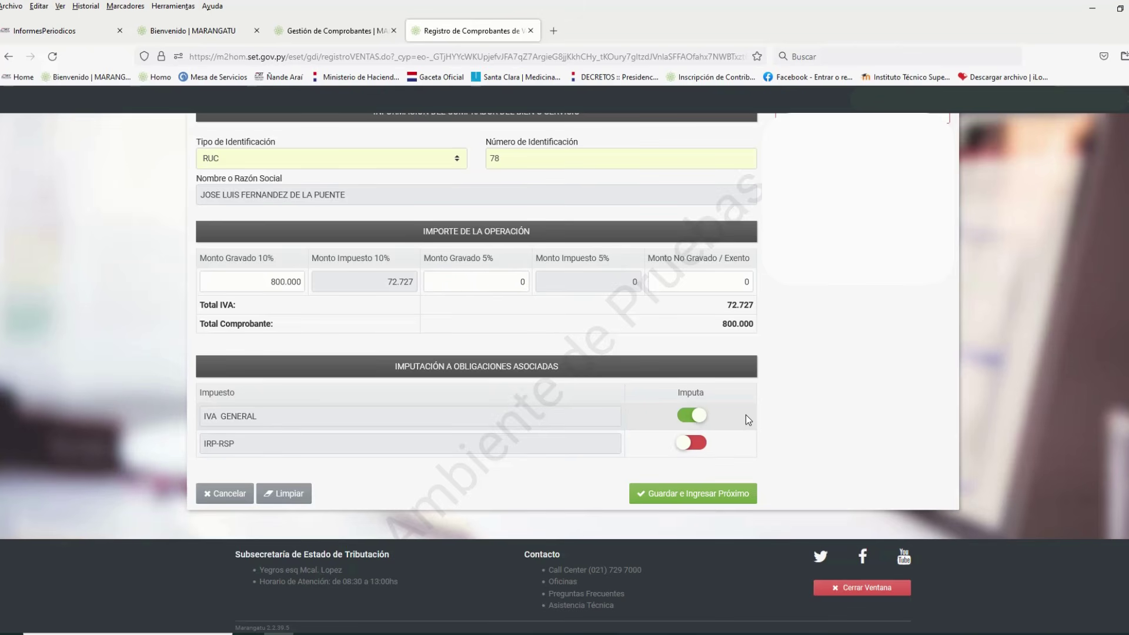
click(696, 446)
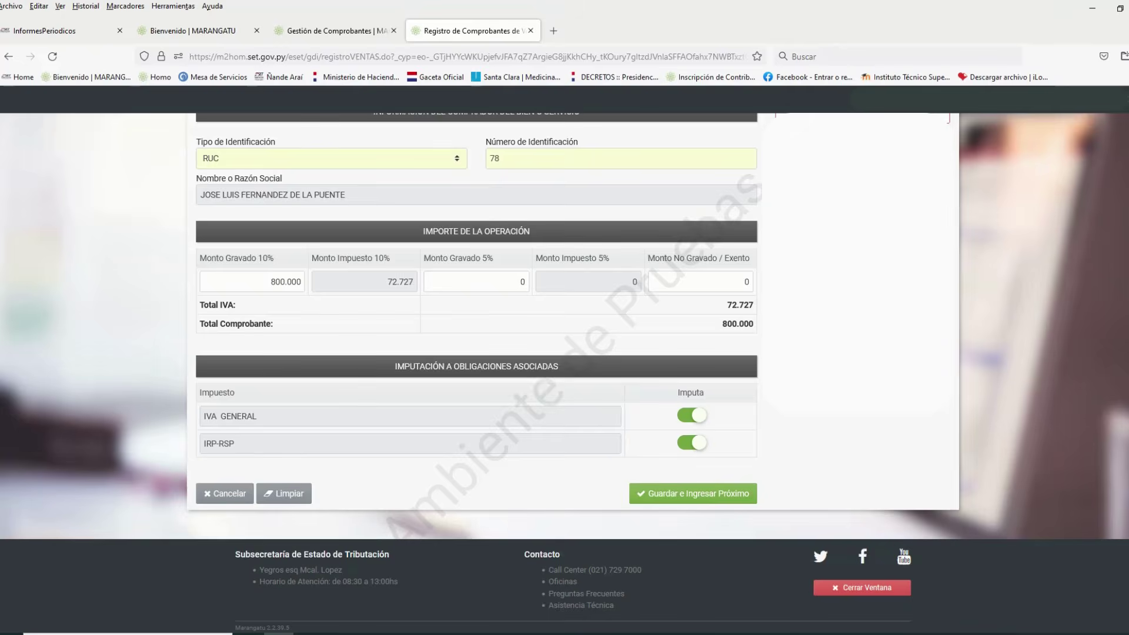
scroll(565, 370, up, 5)
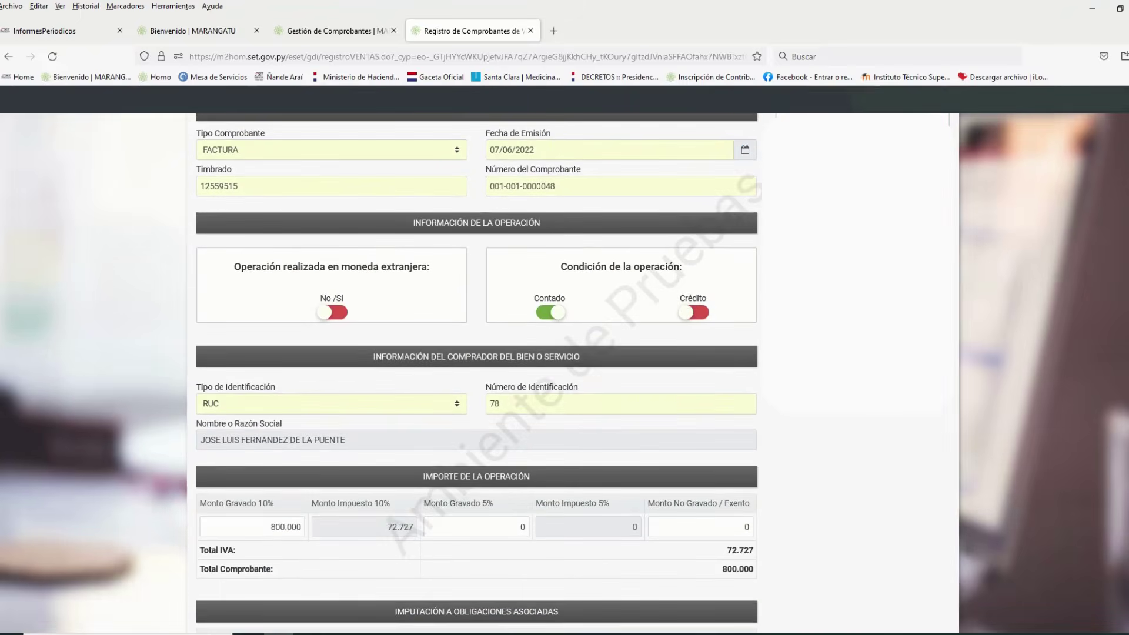
scroll(564, 371, down, 5)
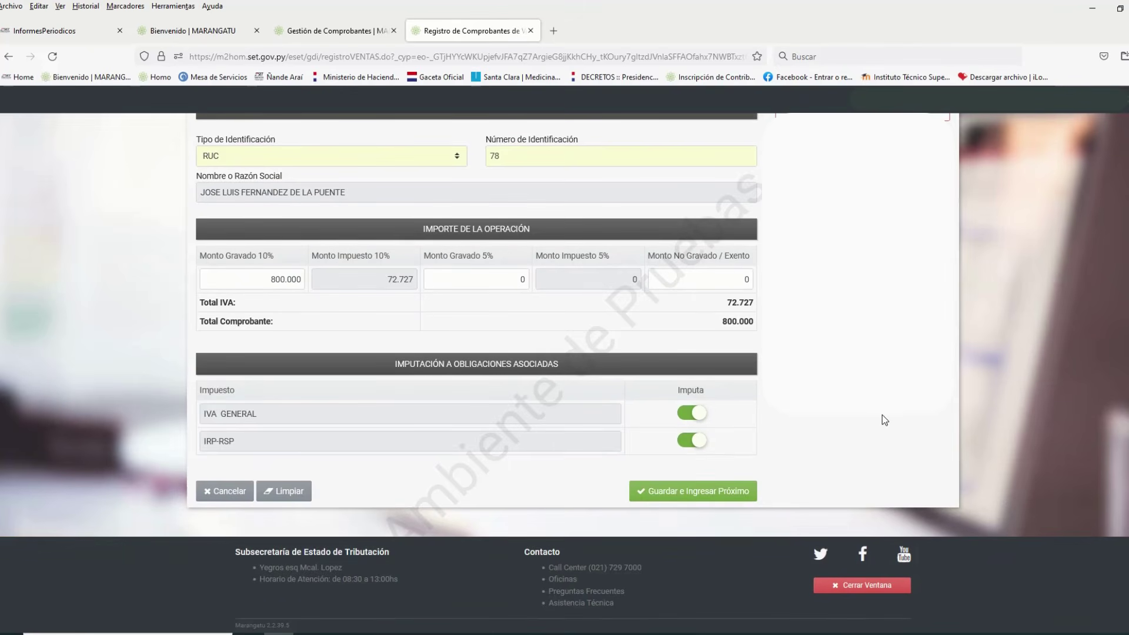
Save the sales receipt, then start a new manual registration of type COMPRAS
click(704, 491)
scroll(735, 564, up, 3)
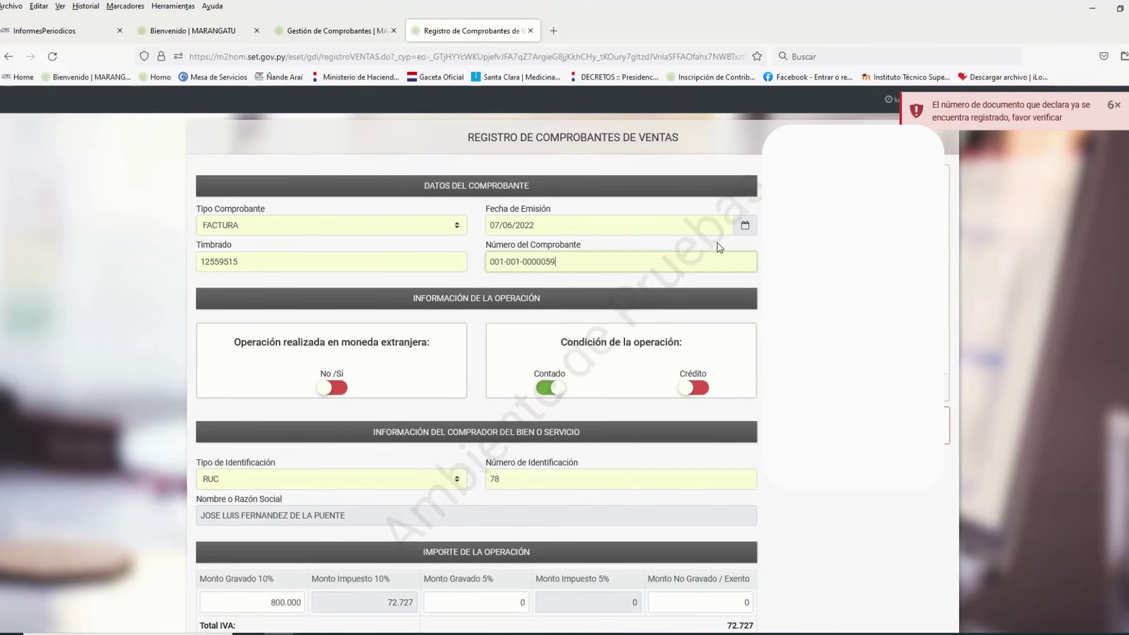
scroll(702, 582, down, 4)
click(700, 566)
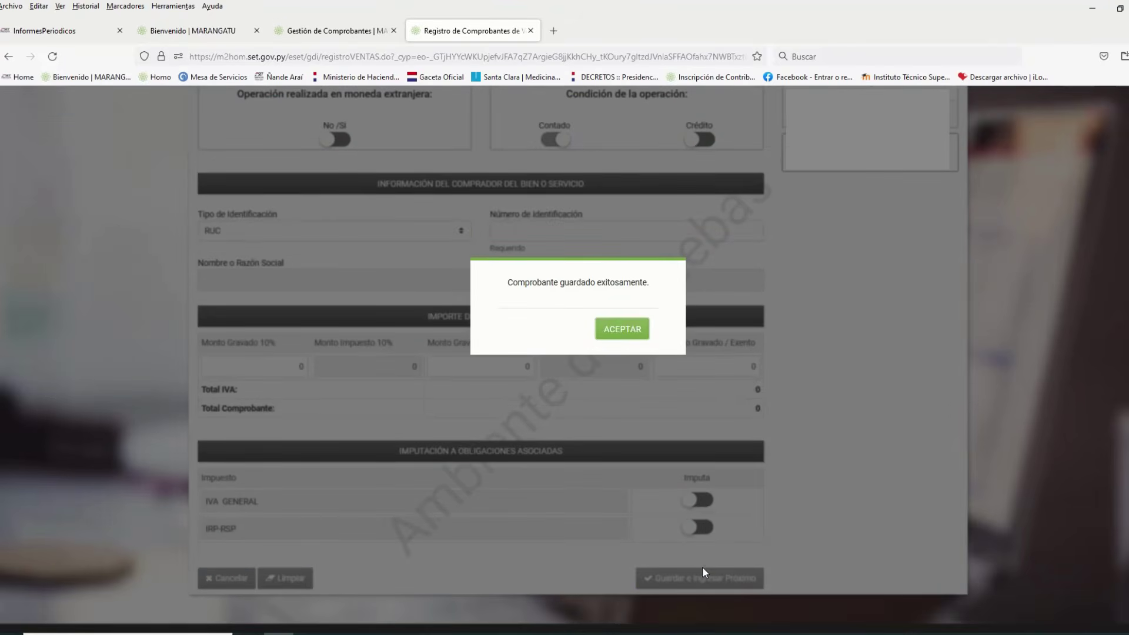
click(622, 328)
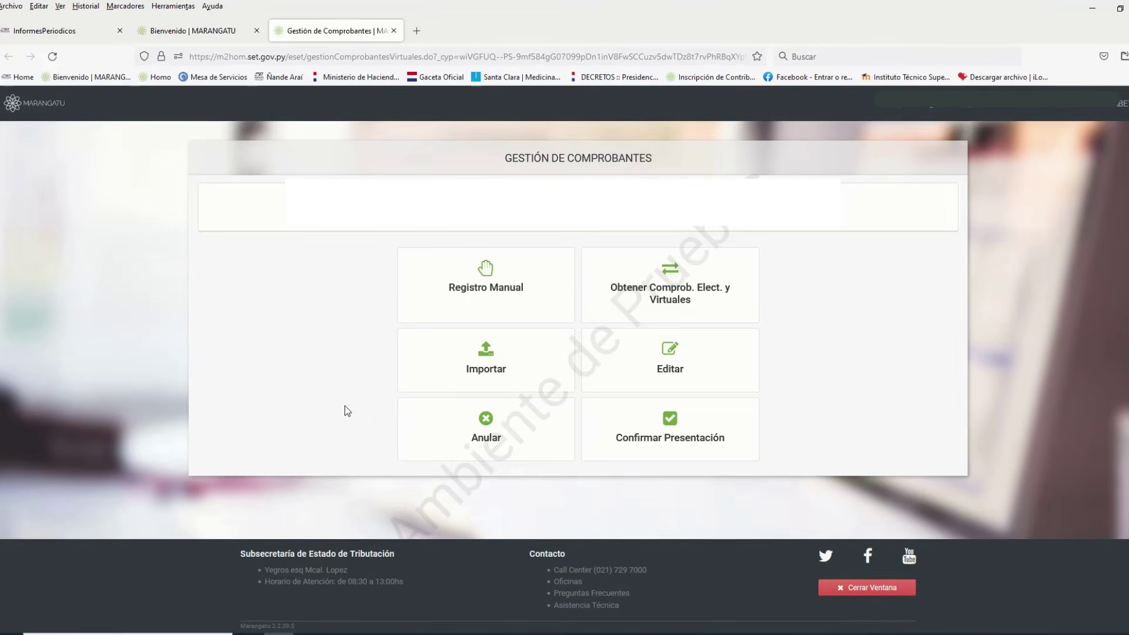
click(483, 310)
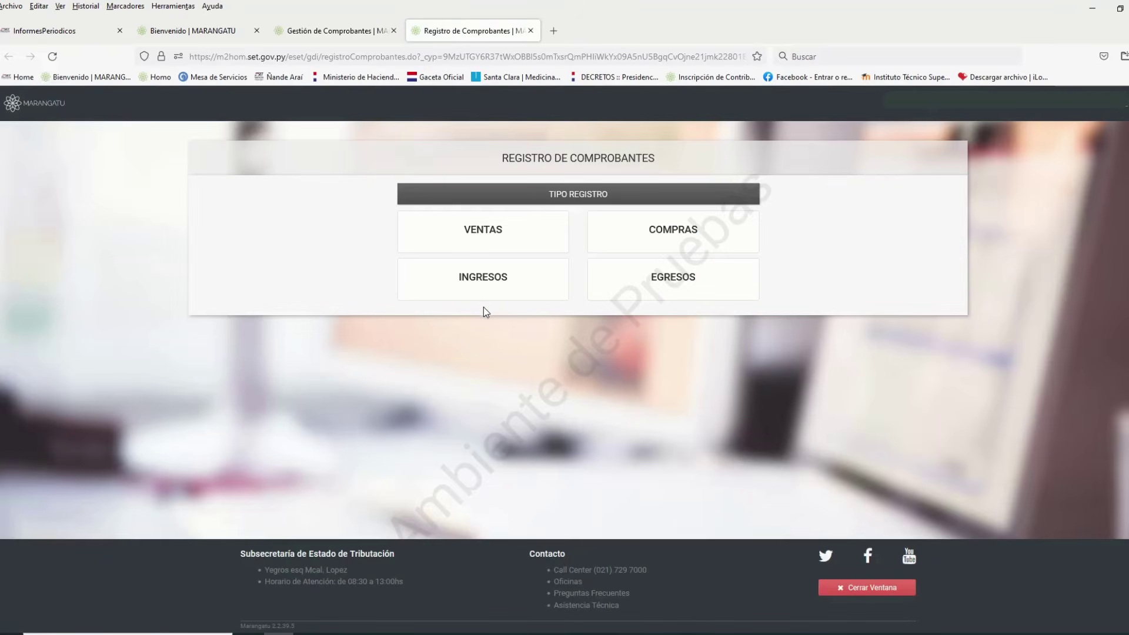
click(755, 238)
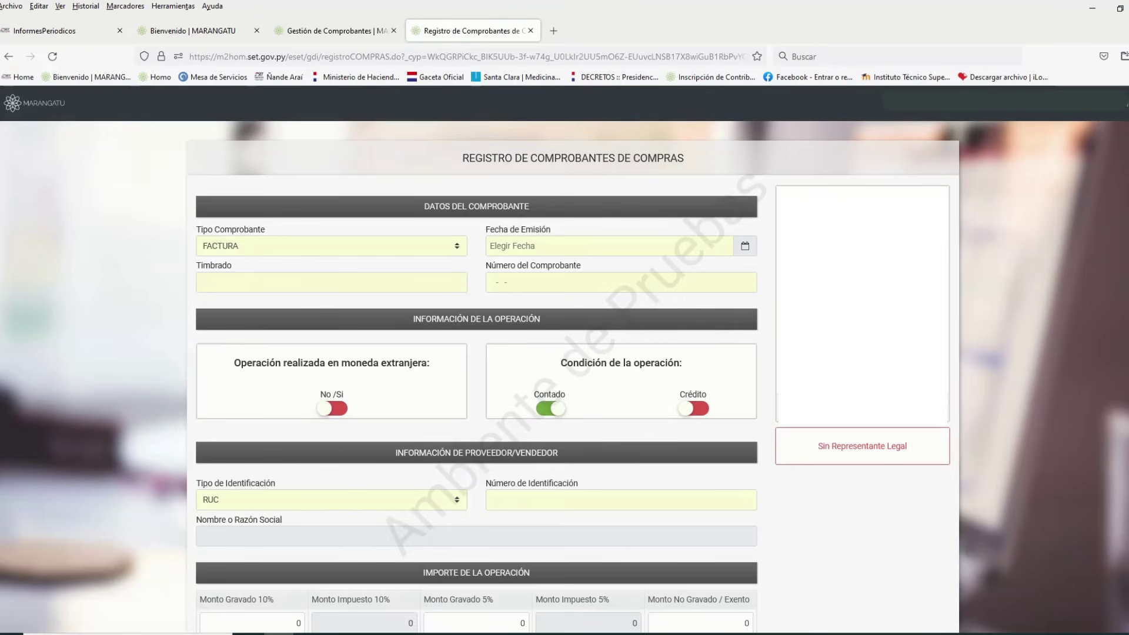
Show the Tipo Comprobante options on the purchase receipt form
scroll(573, 377, down, 1)
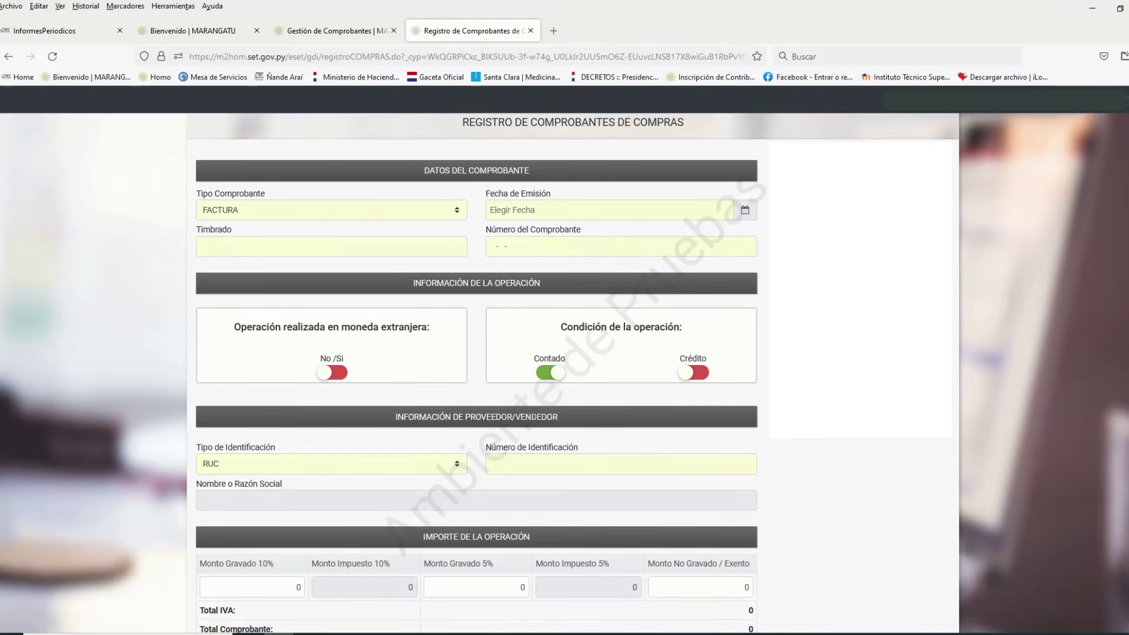
click(457, 213)
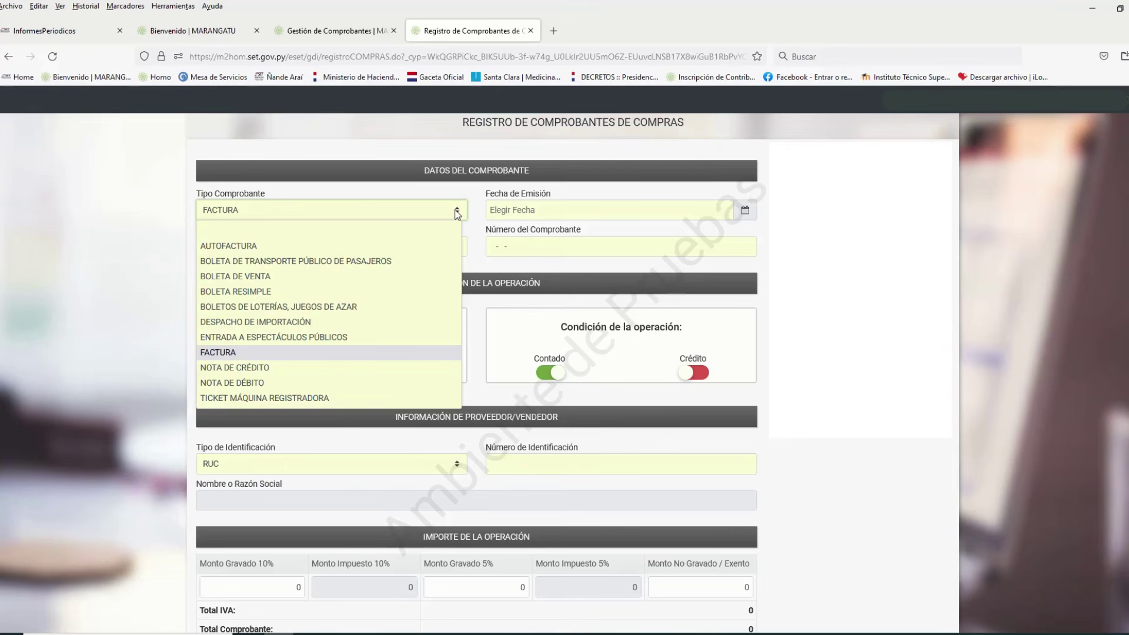
Keep FACTURA as voucher type and set the issue date to 29/06/2022
click(458, 215)
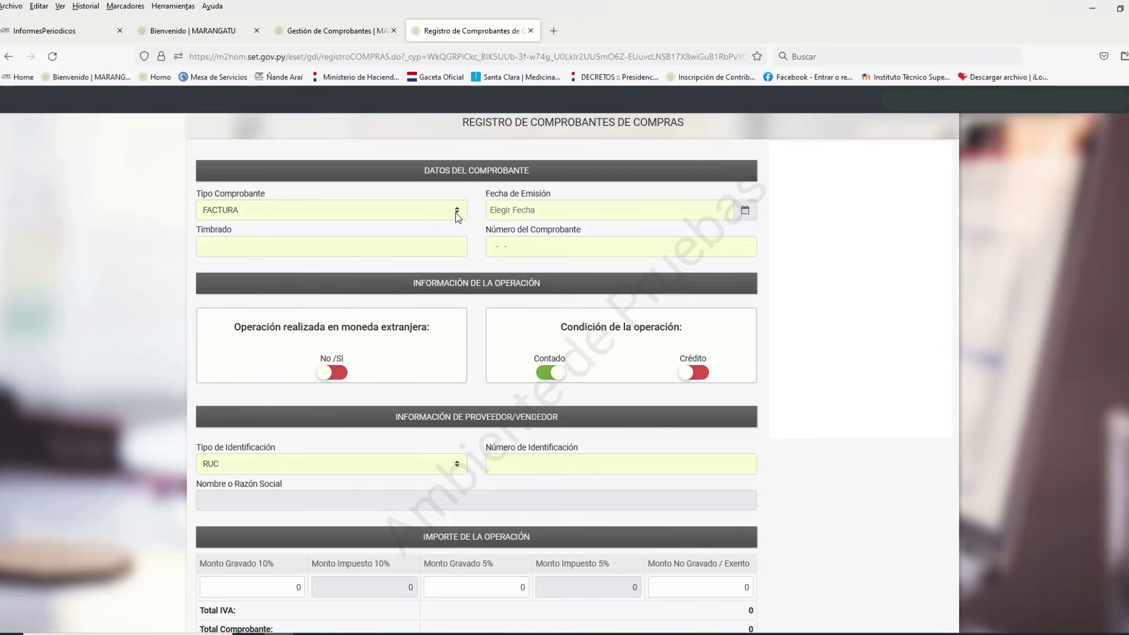
click(458, 216)
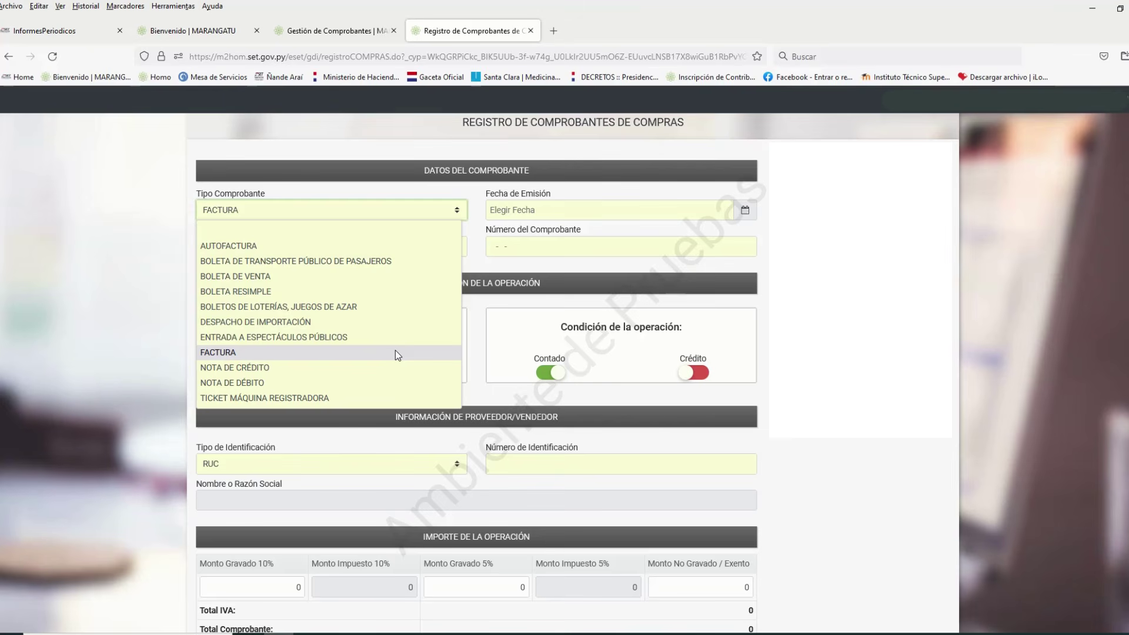
click(395, 352)
click(501, 211)
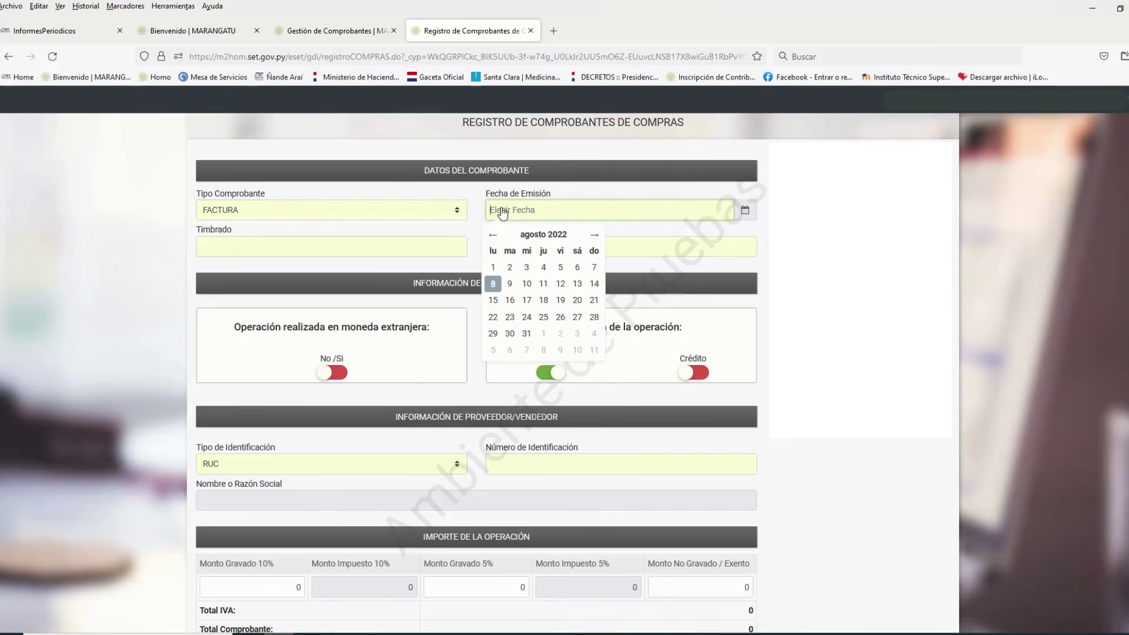
text(29/06/2022)
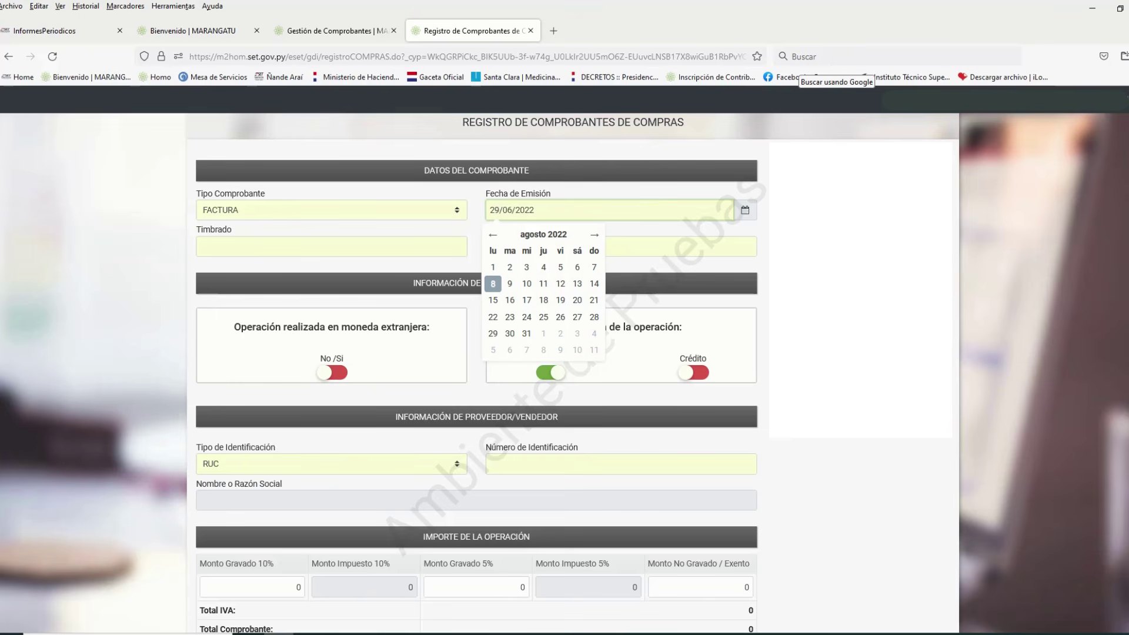
key(Tab)
text(122)
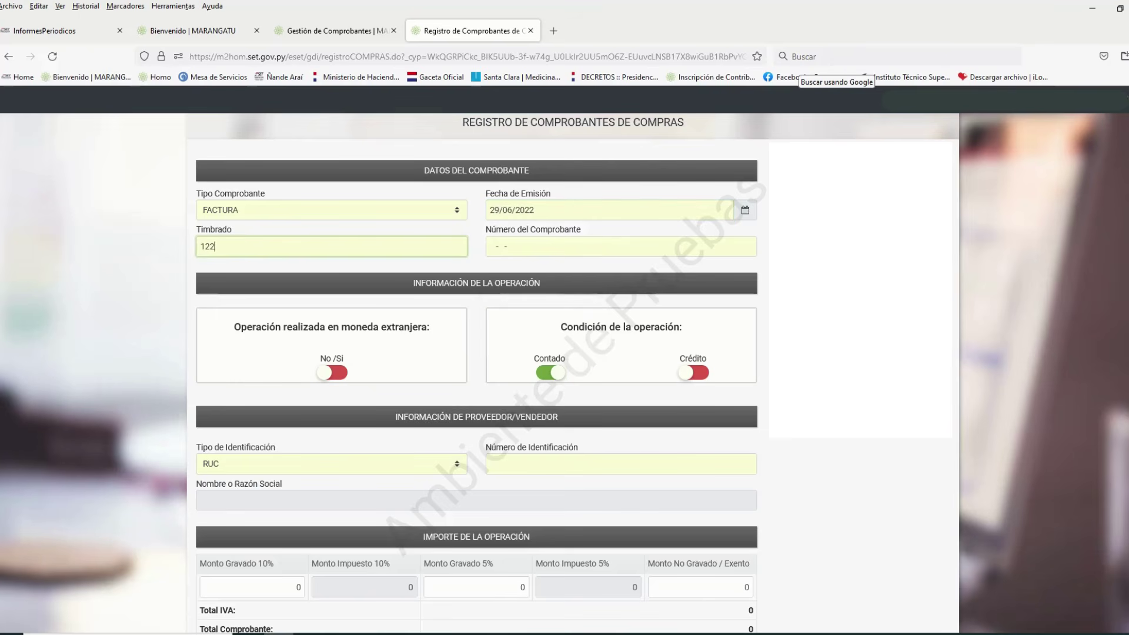
key(BackSpace)
text(55961)
text(2)
key(Tab)
text(0010020)
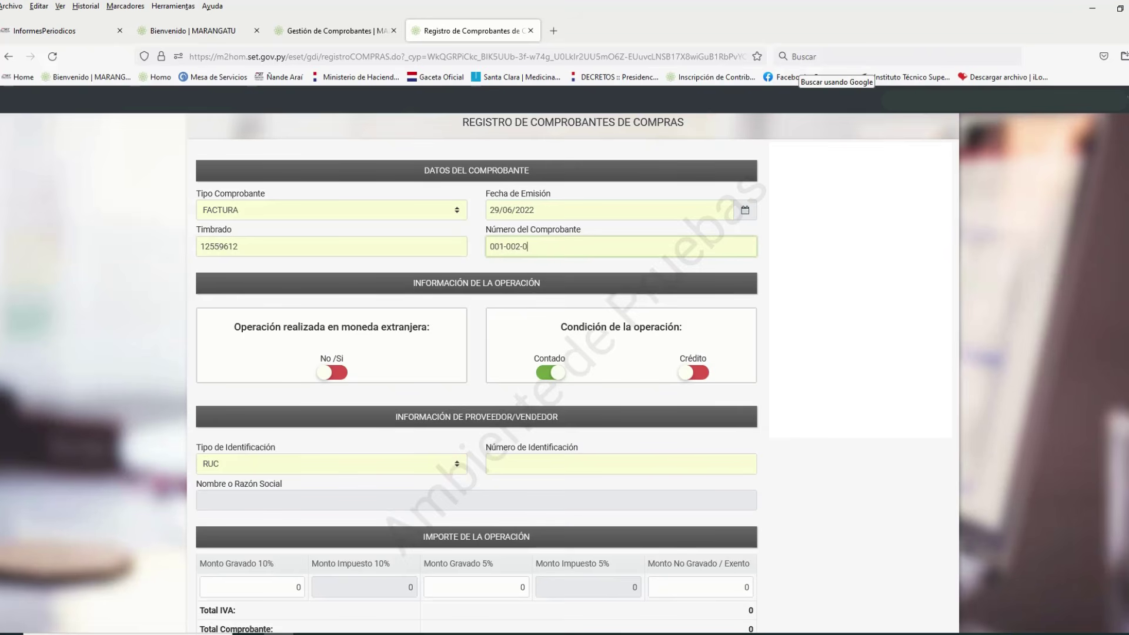
text(00004)
text(6)
text(0)
key(BackSpace)
text(5)
key(Tab)
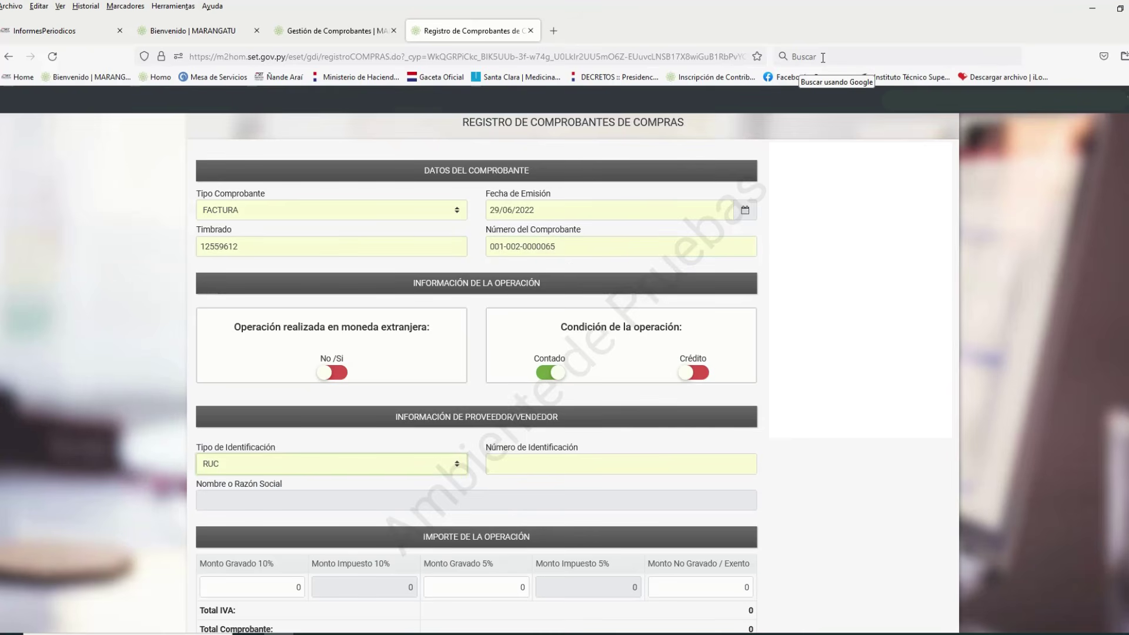
Keep RUC and enter the supplier's RUC number so the supplier name fills in
scroll(1104, 335, down, 1)
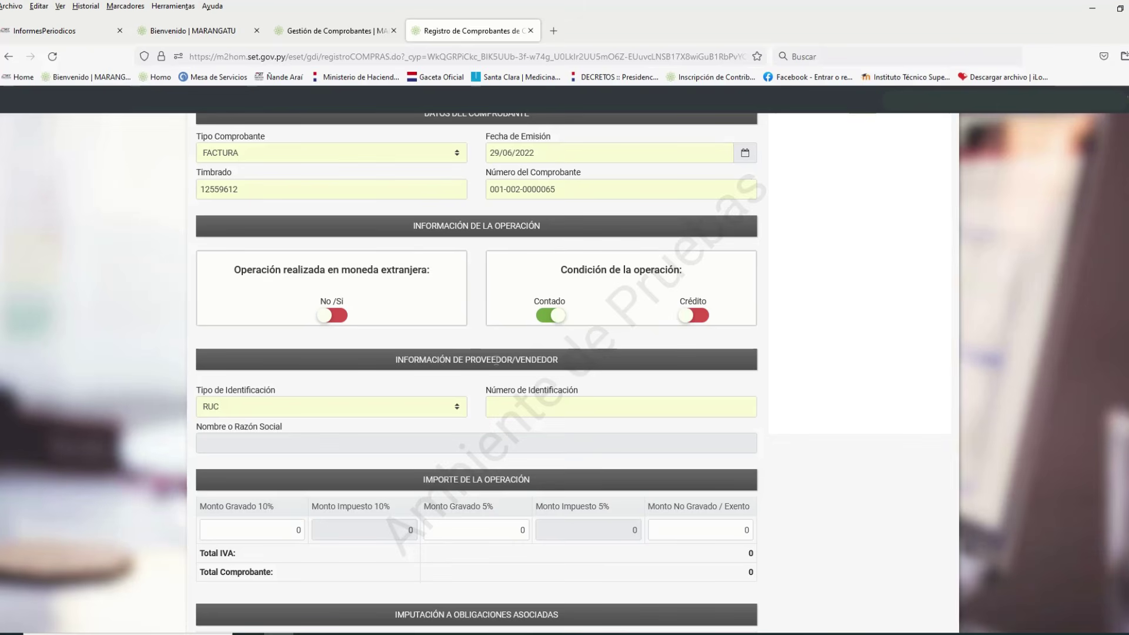
click(459, 414)
click(460, 440)
click(508, 405)
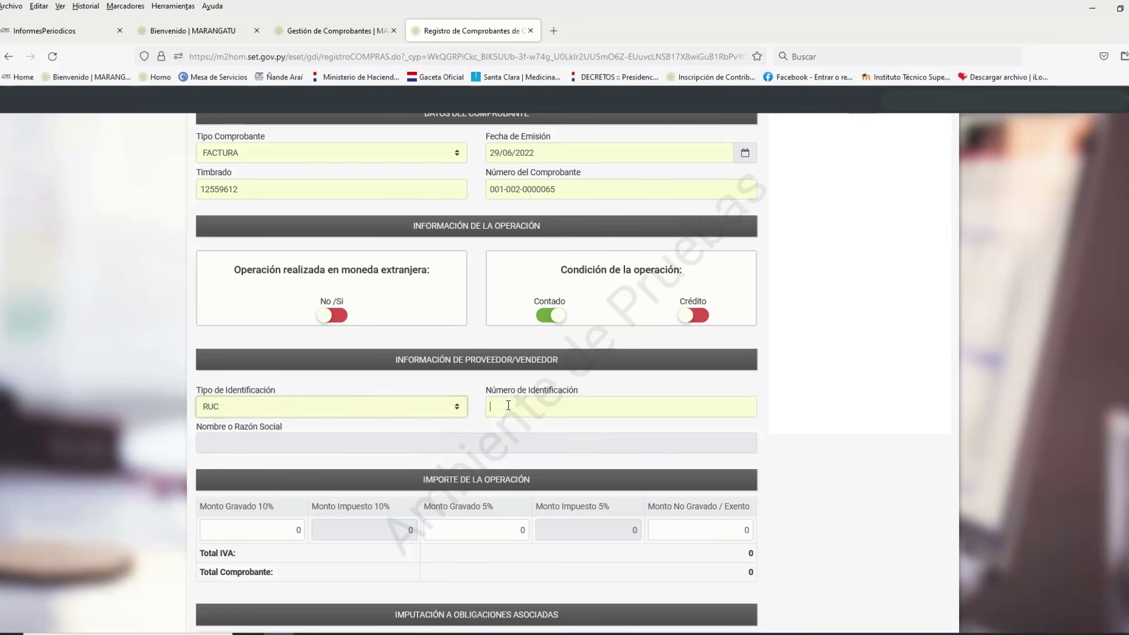
text(7)
key(BackSpace)
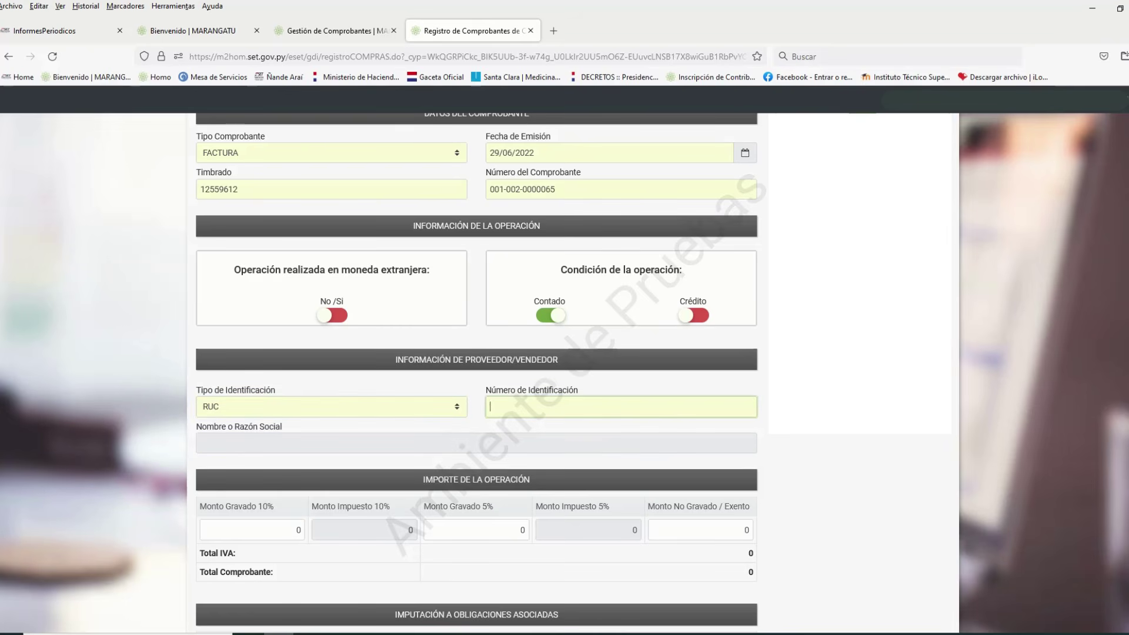
text(257)
key(Tab)
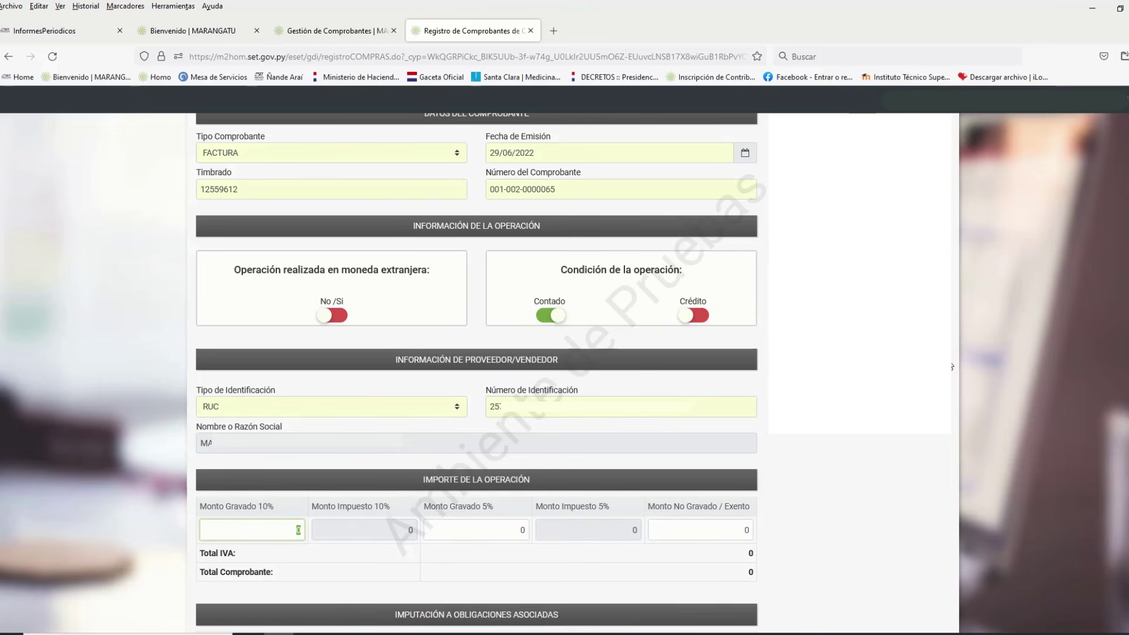
Enter 550.000 as the 10% taxed amount, giving IVA 50.000 and total 550.000
scroll(950, 365, down, 3)
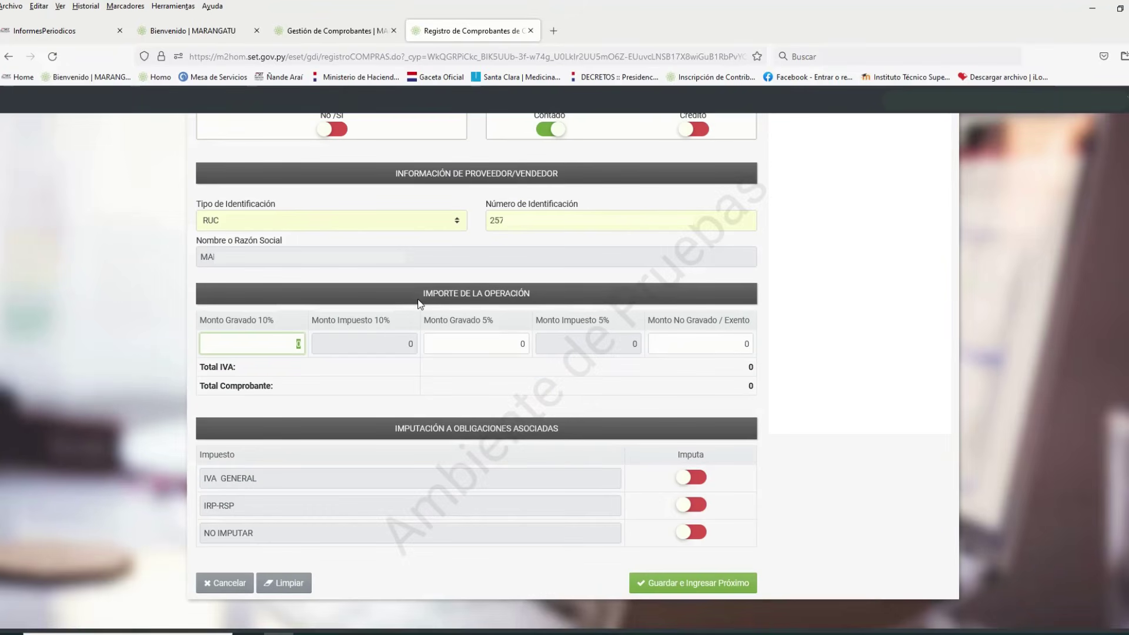
text(550.000)
key(Tab)
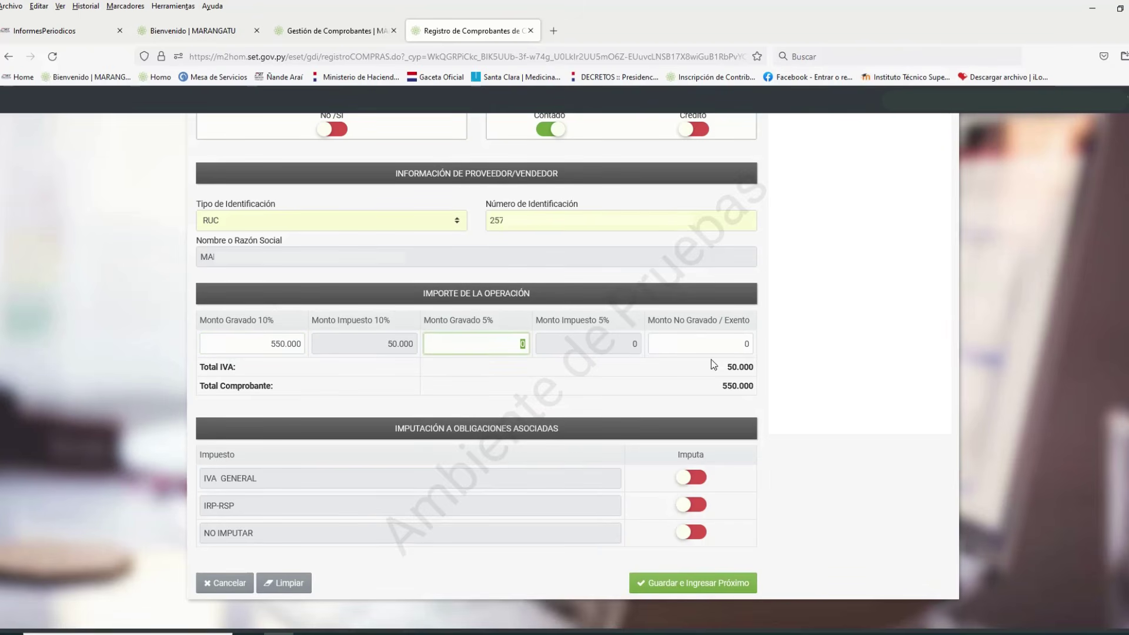
scroll(765, 351, down, 1)
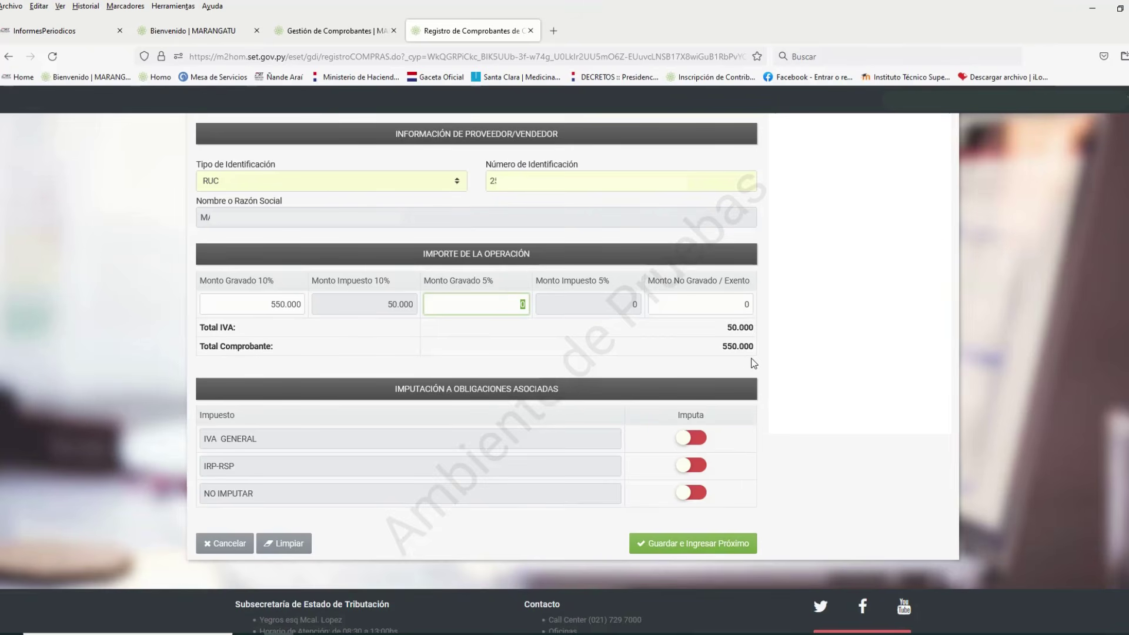
scroll(564, 318, down, 2)
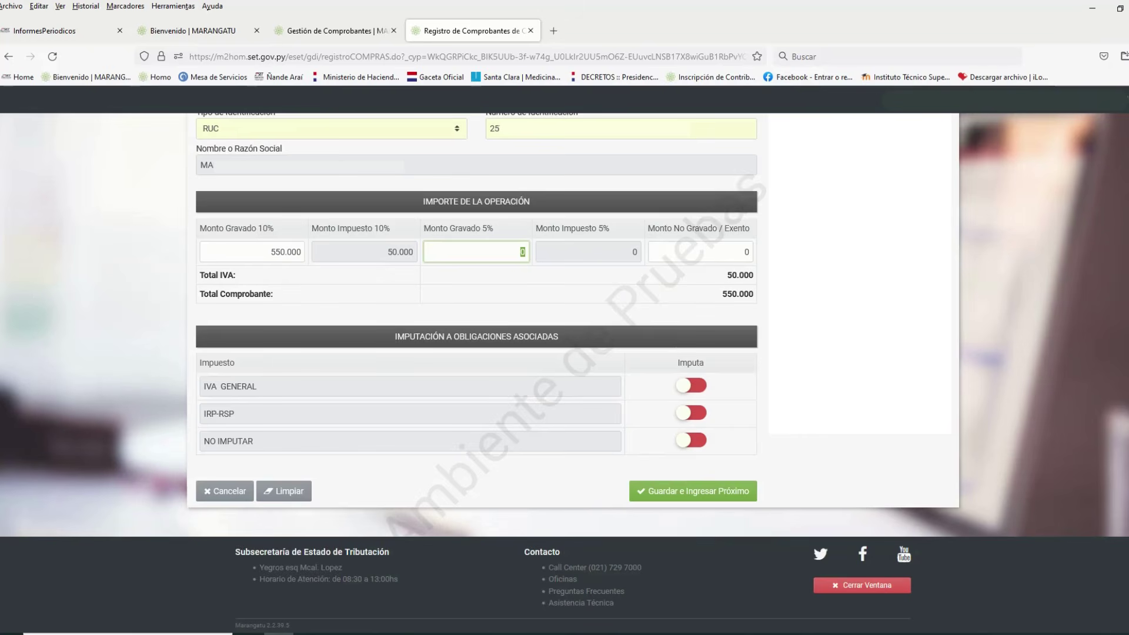
click(965, 289)
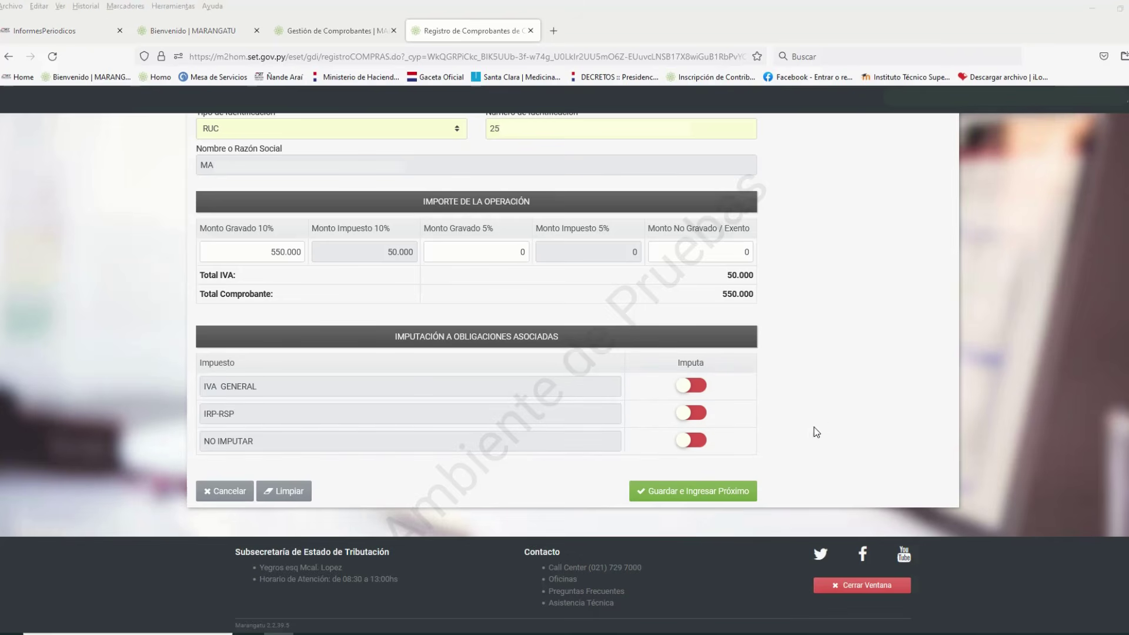
Impute the purchase to IVA GENERAL and NO IMPUTAR, save the receipt, and close its registration window
click(701, 391)
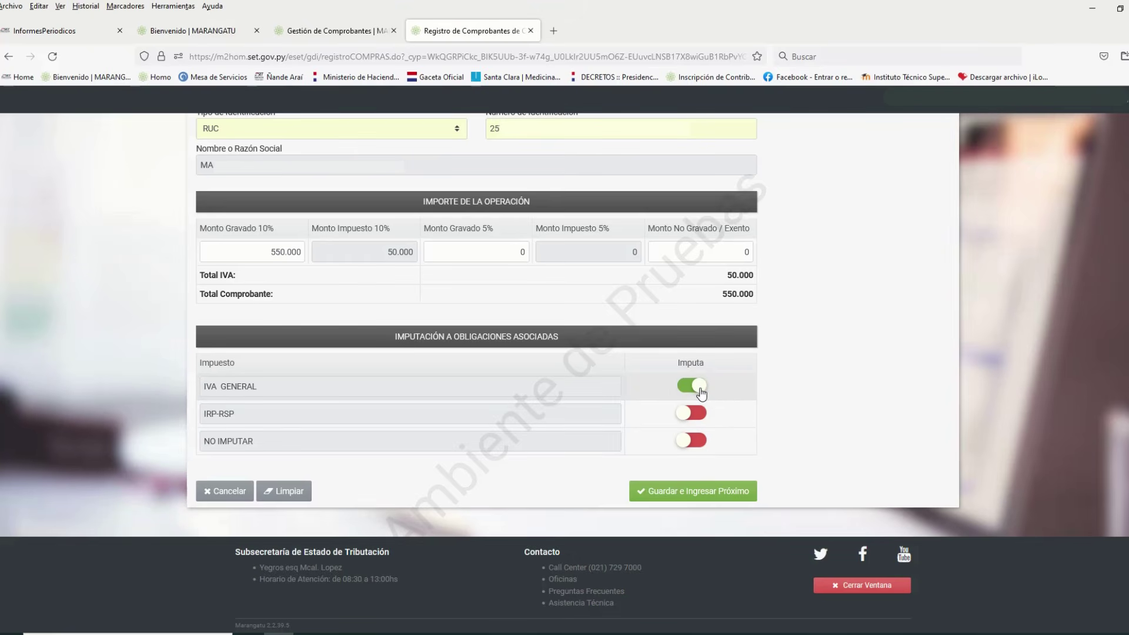
click(690, 440)
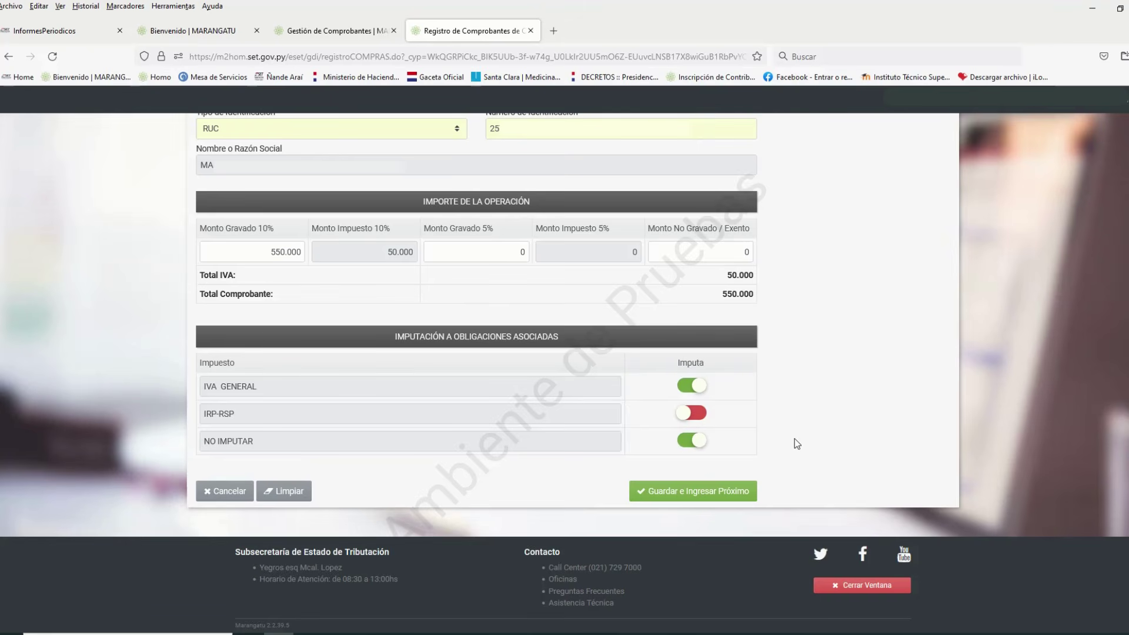
click(707, 491)
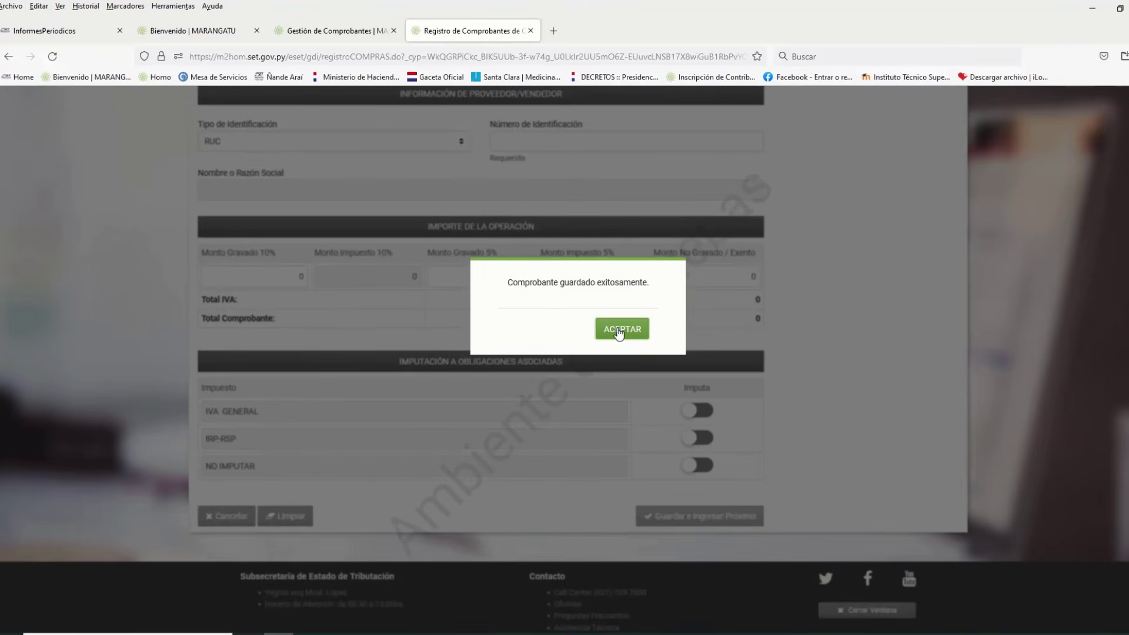
click(618, 331)
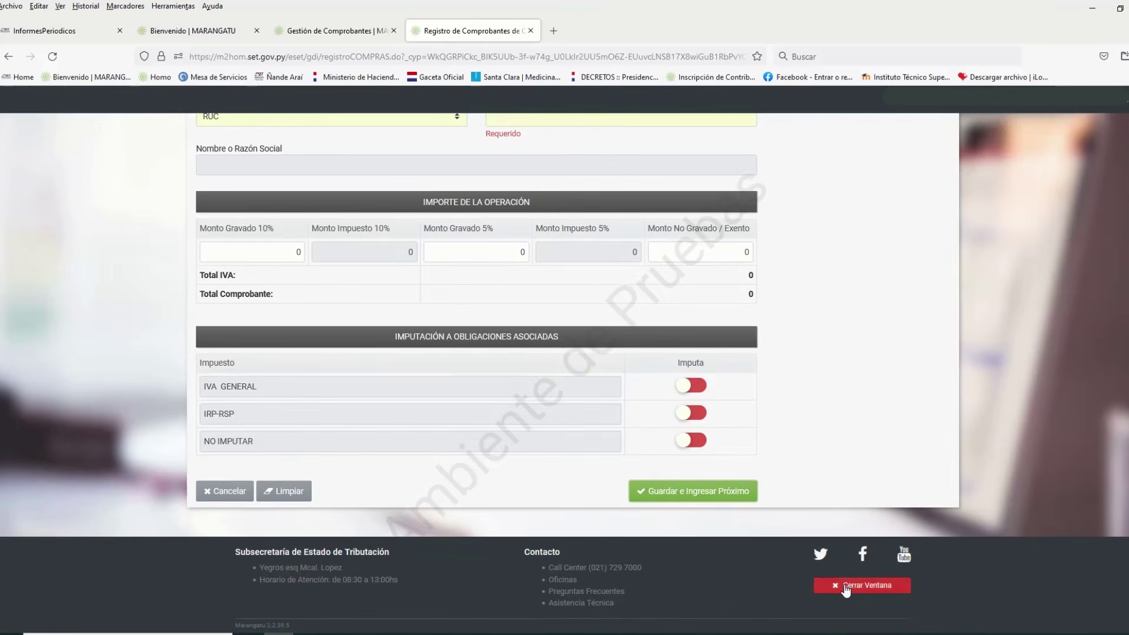
click(861, 595)
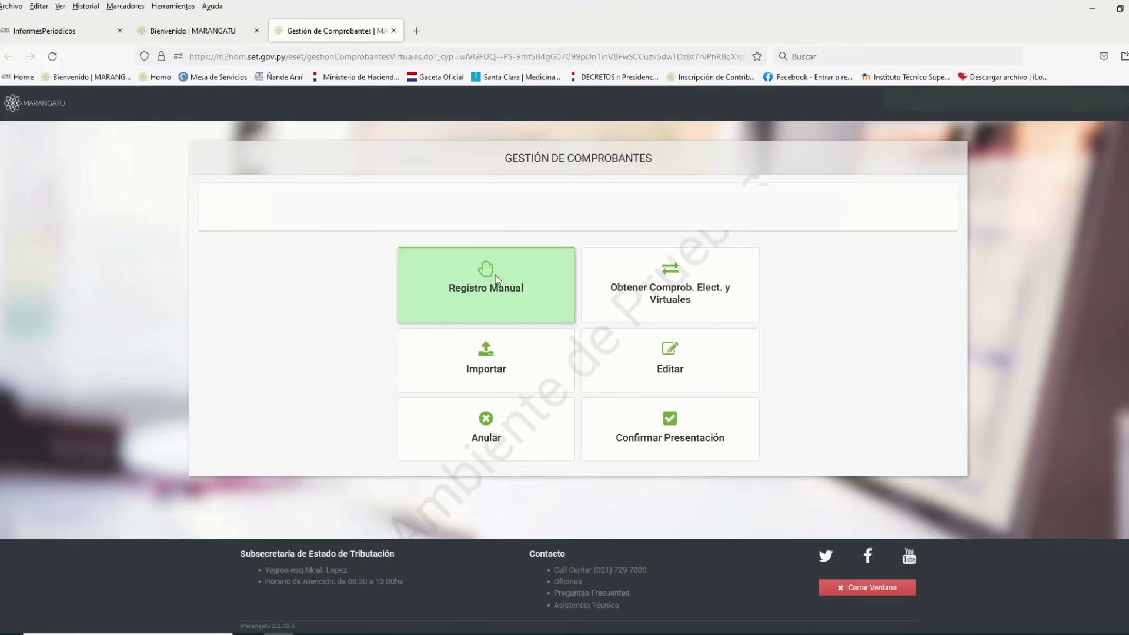
Open the manual INGRESOS receipt registration form and list its three voucher types
click(486, 268)
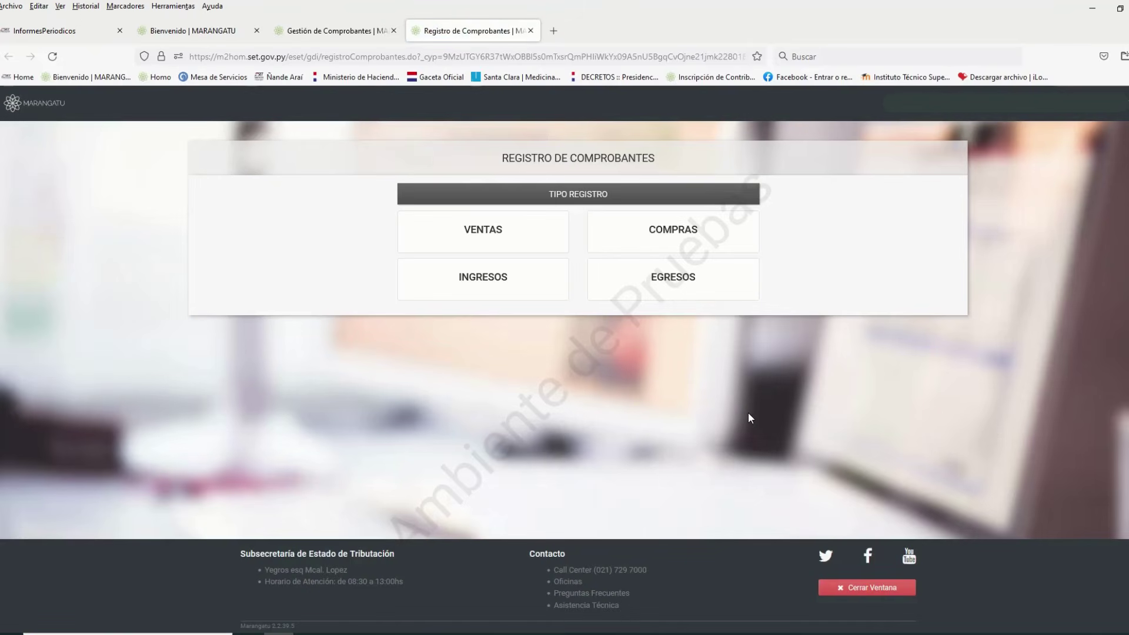
click(523, 283)
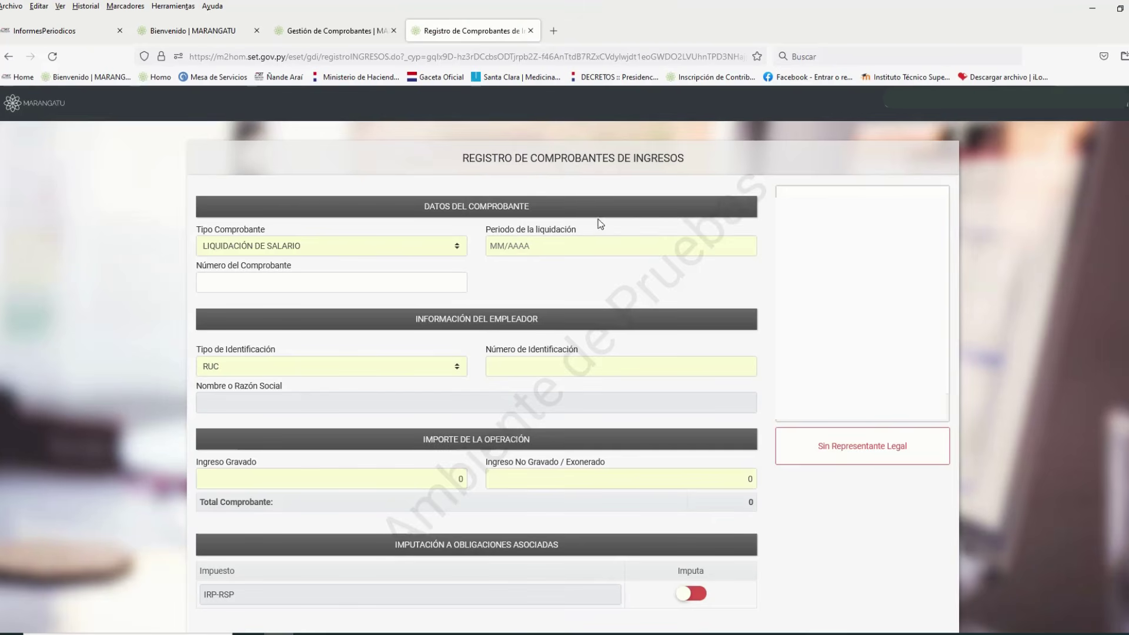
click(458, 247)
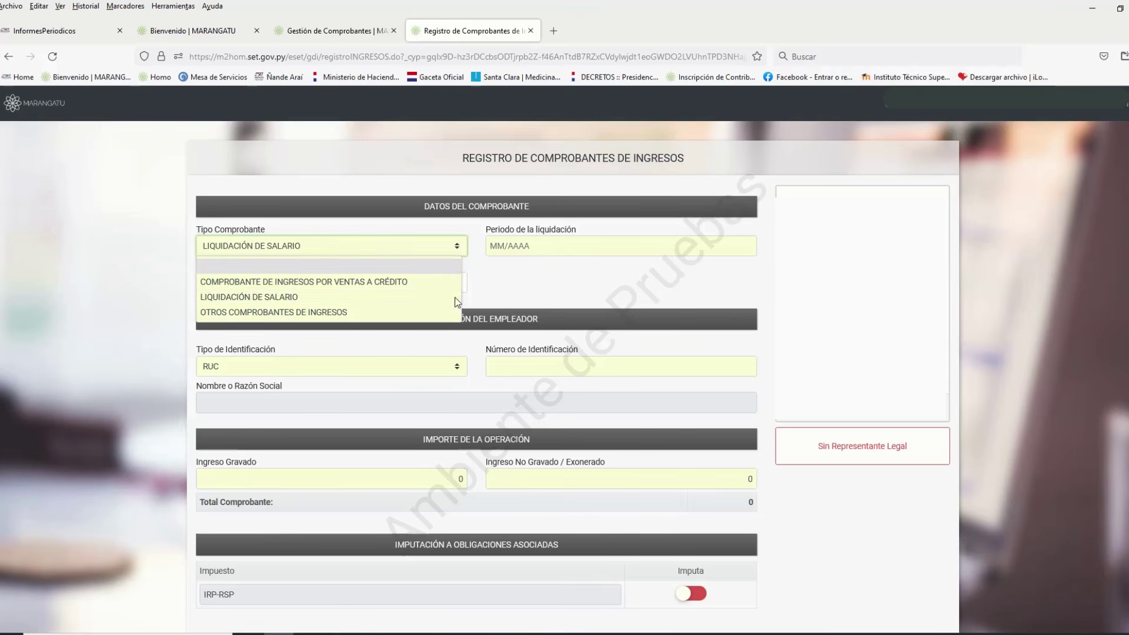
Fill in the LIQUIDACIÓN DE SALARIO with period 01/2022, receipt 22222 and the employer's RUC
click(447, 295)
click(509, 245)
text(01/2022)
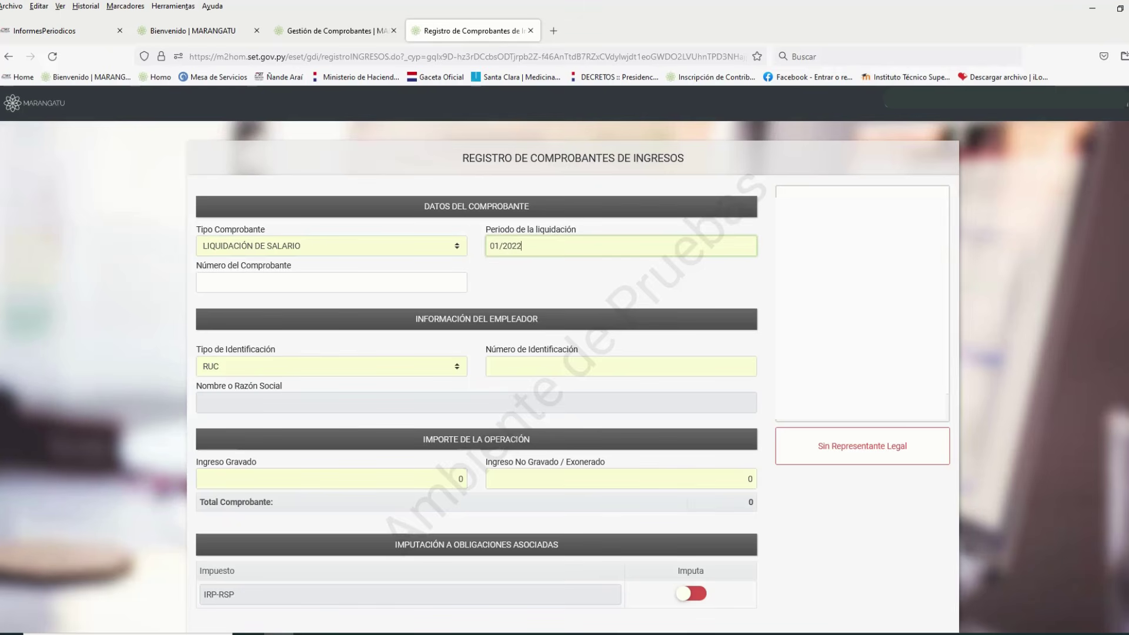
key(Tab)
text(2222)
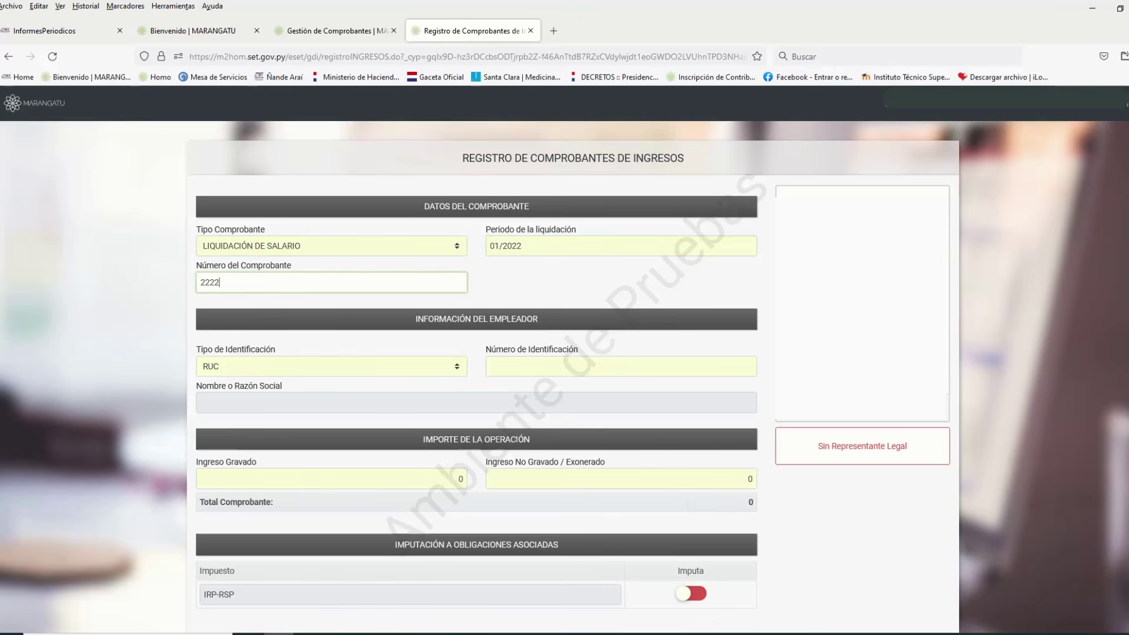
key(Tab)
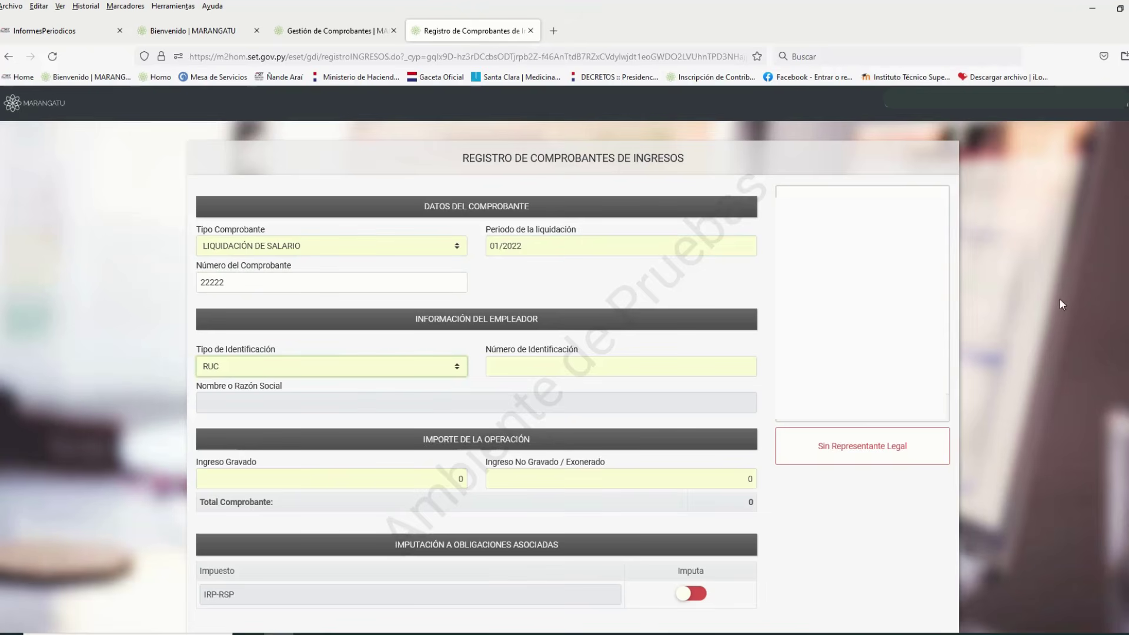
scroll(676, 316, down, 3)
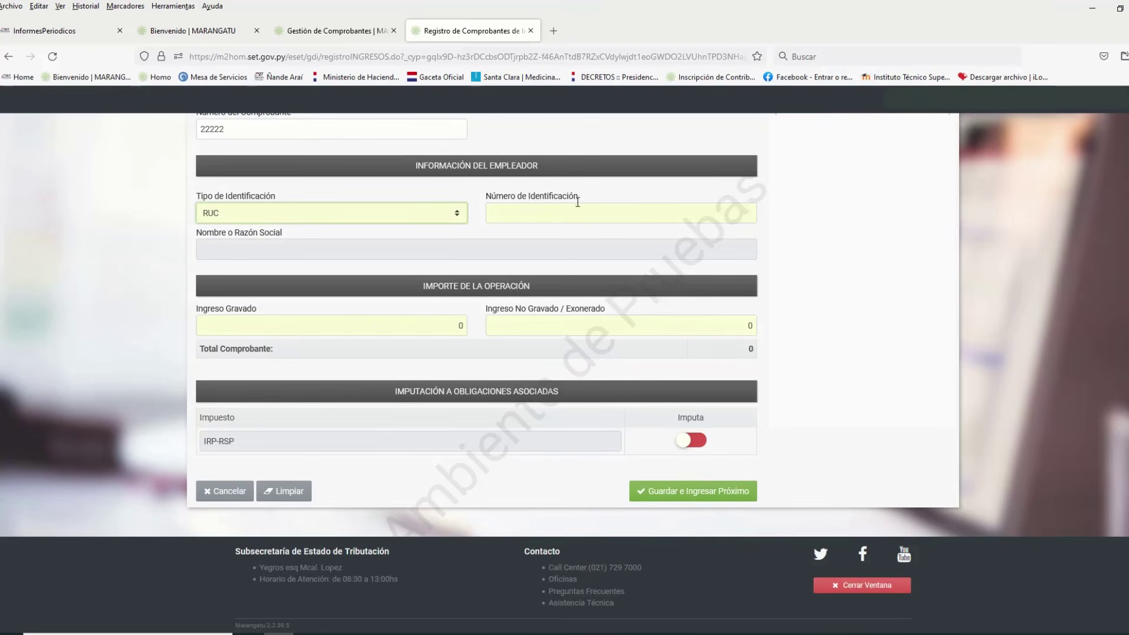
click(457, 220)
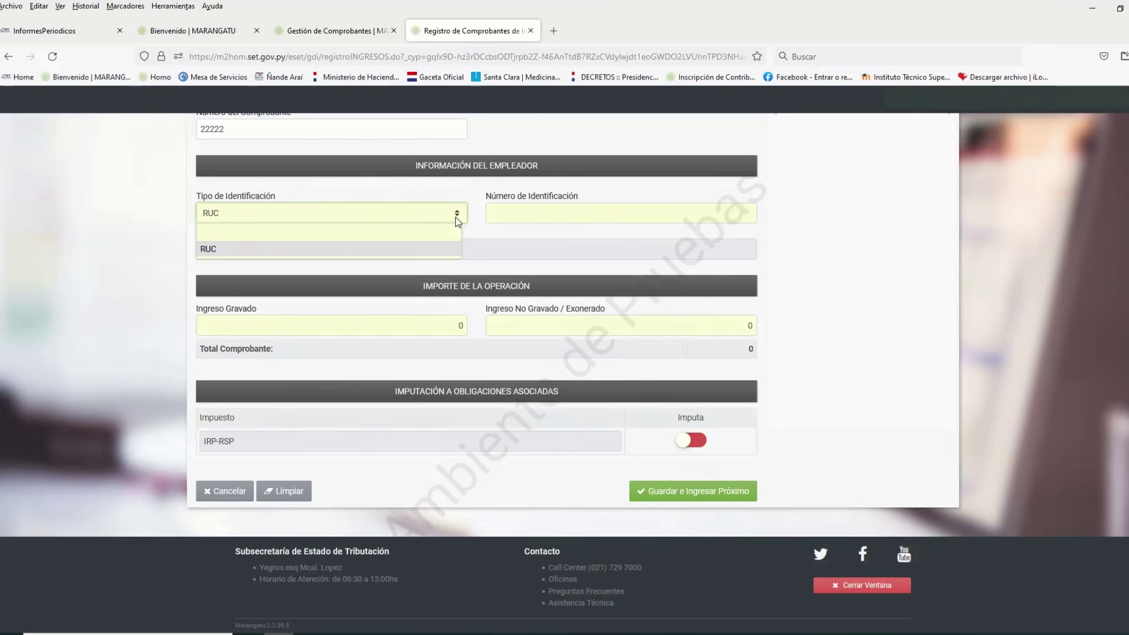
click(446, 250)
click(505, 213)
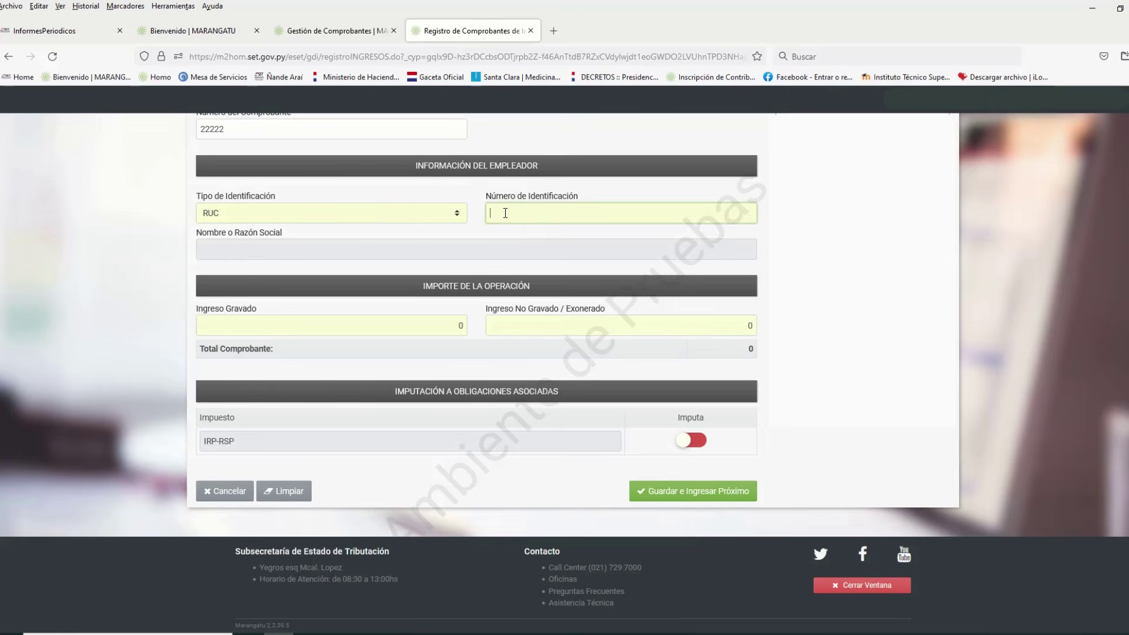
text(800)
click(458, 234)
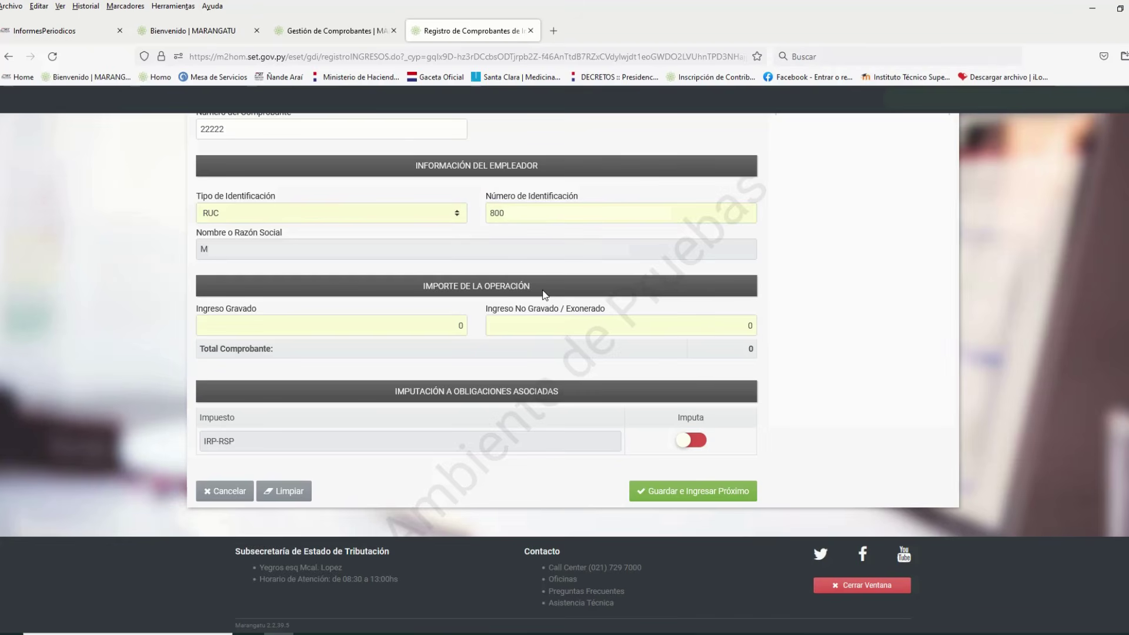
Enter 700000 as taxed income and 0 as non-taxed income
click(458, 324)
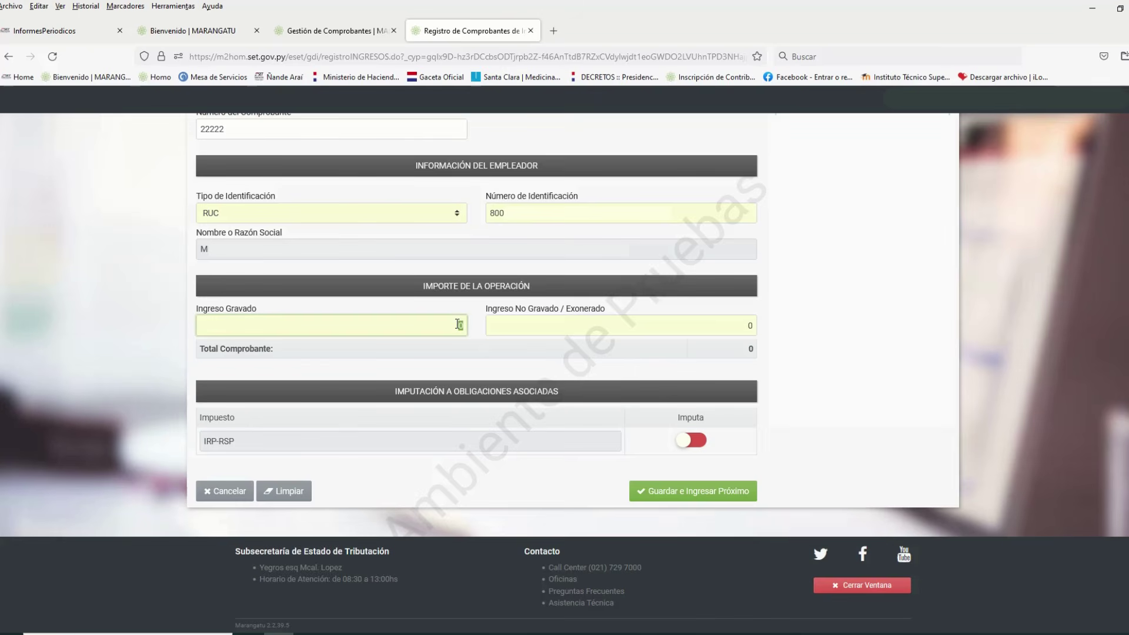
text(700000)
key(Tab)
text(0)
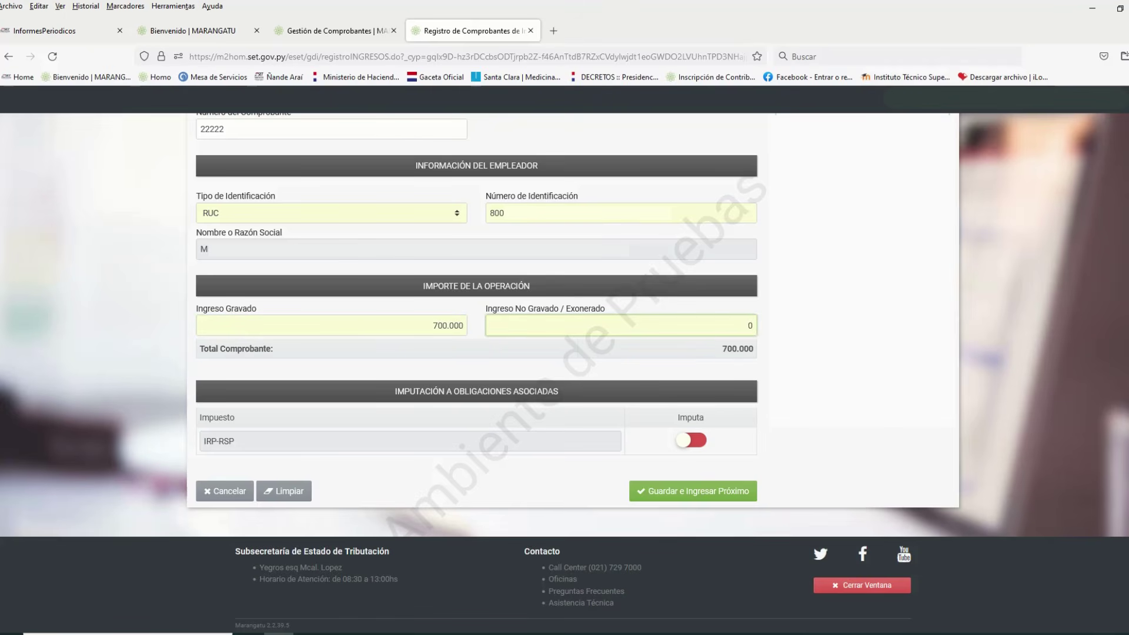
click(762, 329)
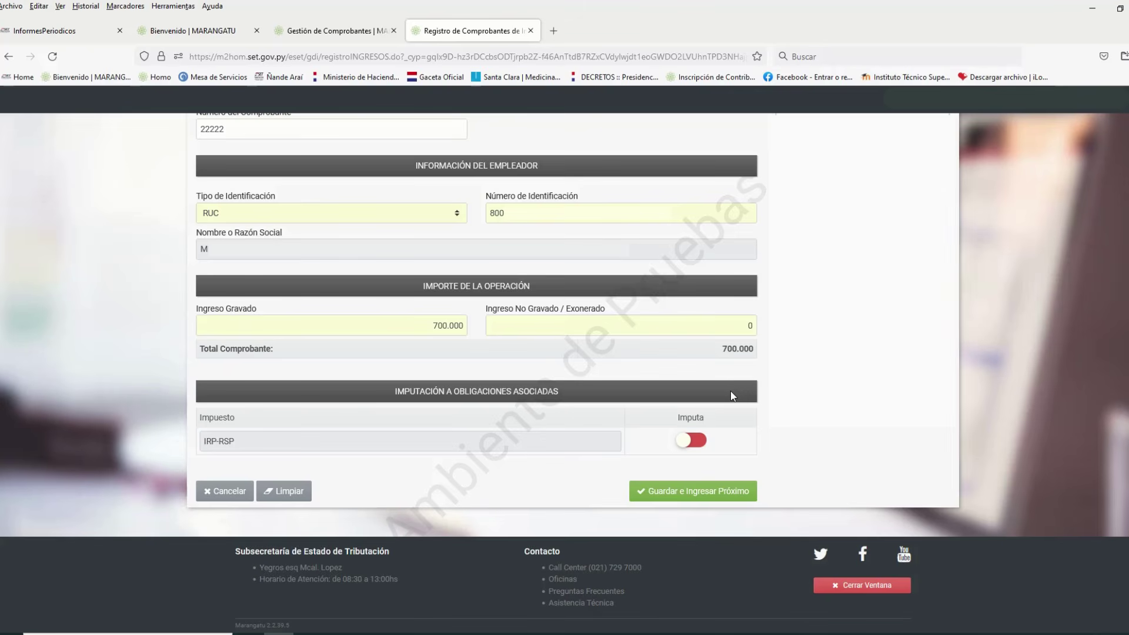
Impute the income to IRP-RSP, save the receipt, and close the registration window
click(685, 442)
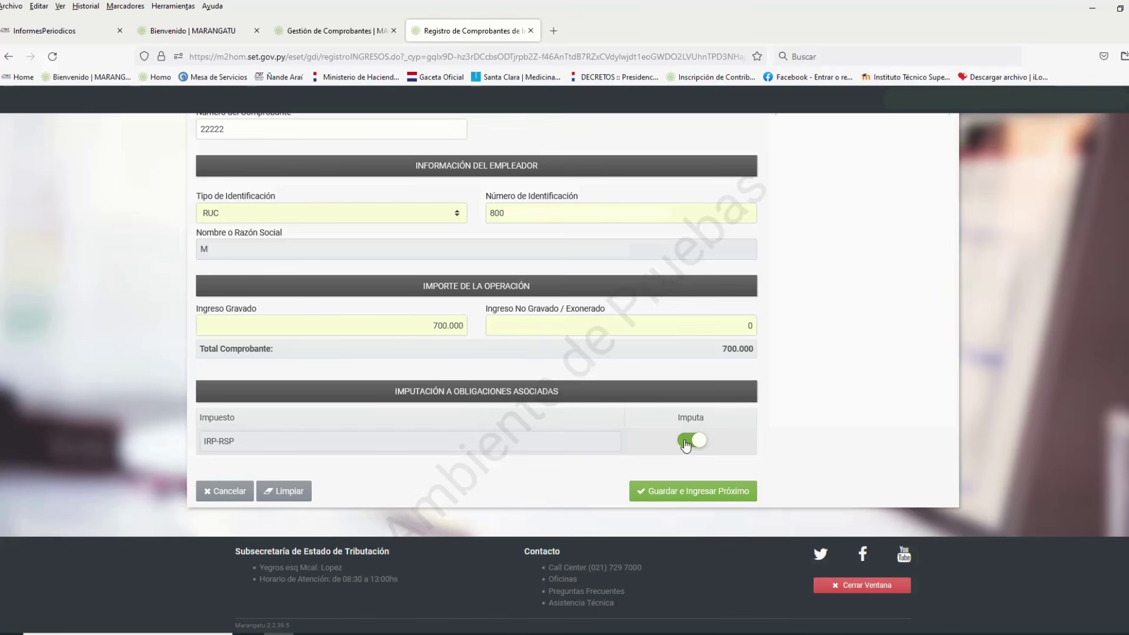
click(684, 493)
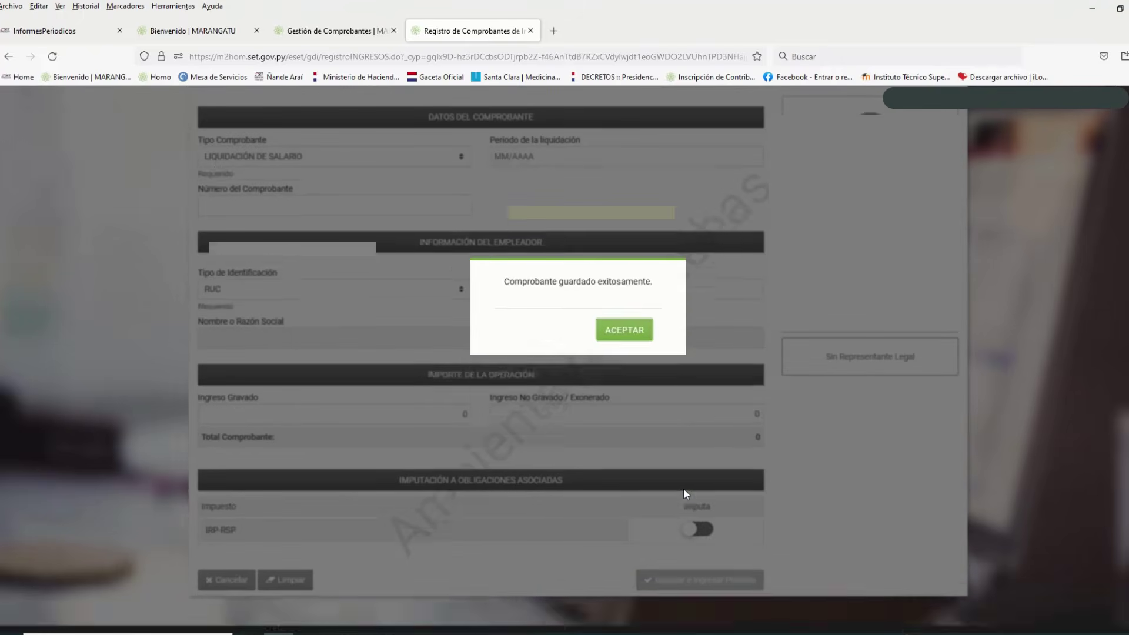
click(632, 327)
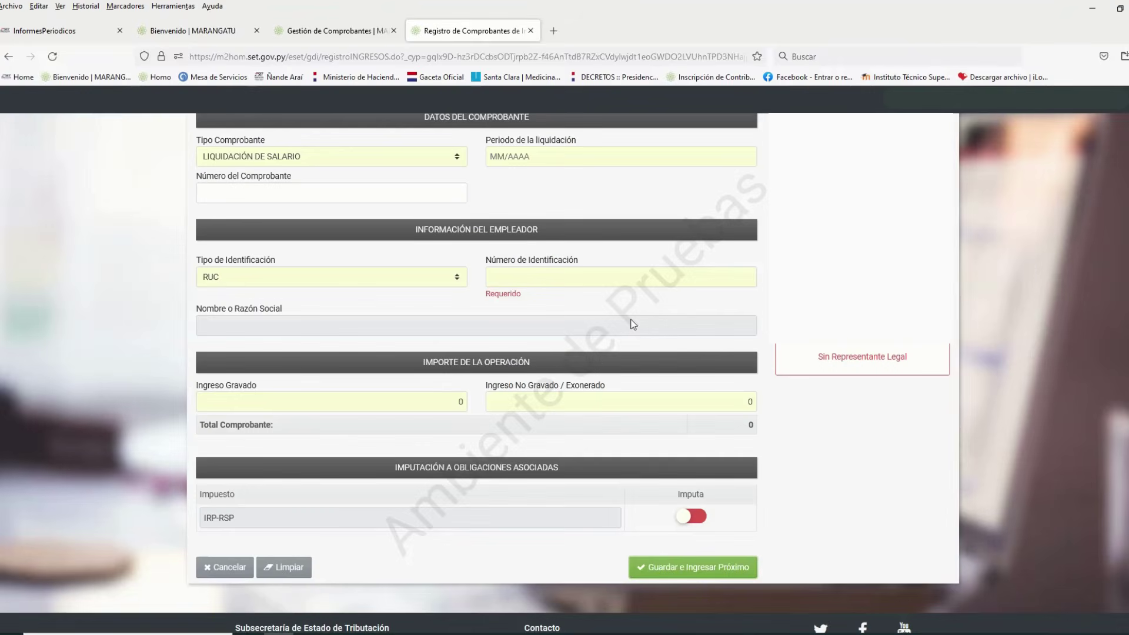
scroll(565, 353, down, 2)
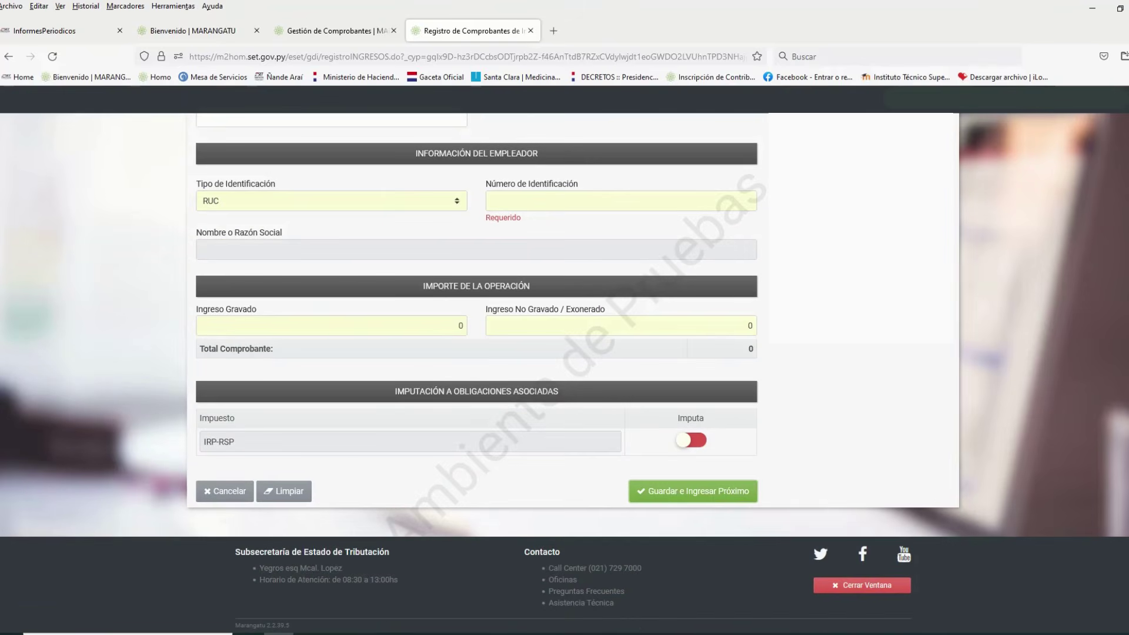
click(862, 585)
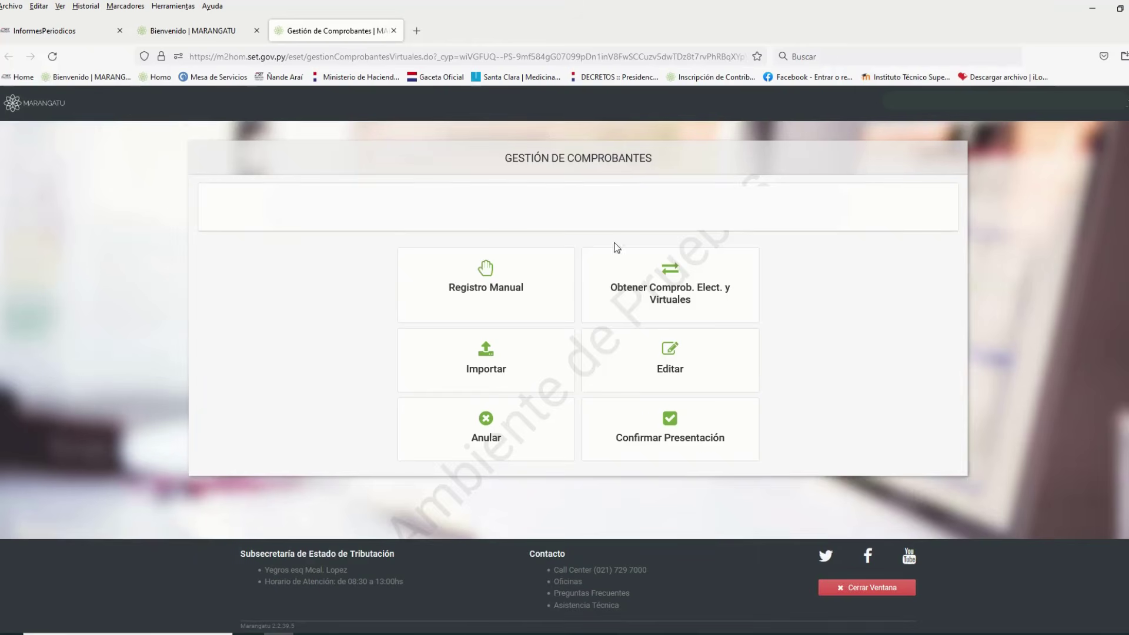
Start a manual EGRESOS receipt registration and show its receipt type choices
click(501, 280)
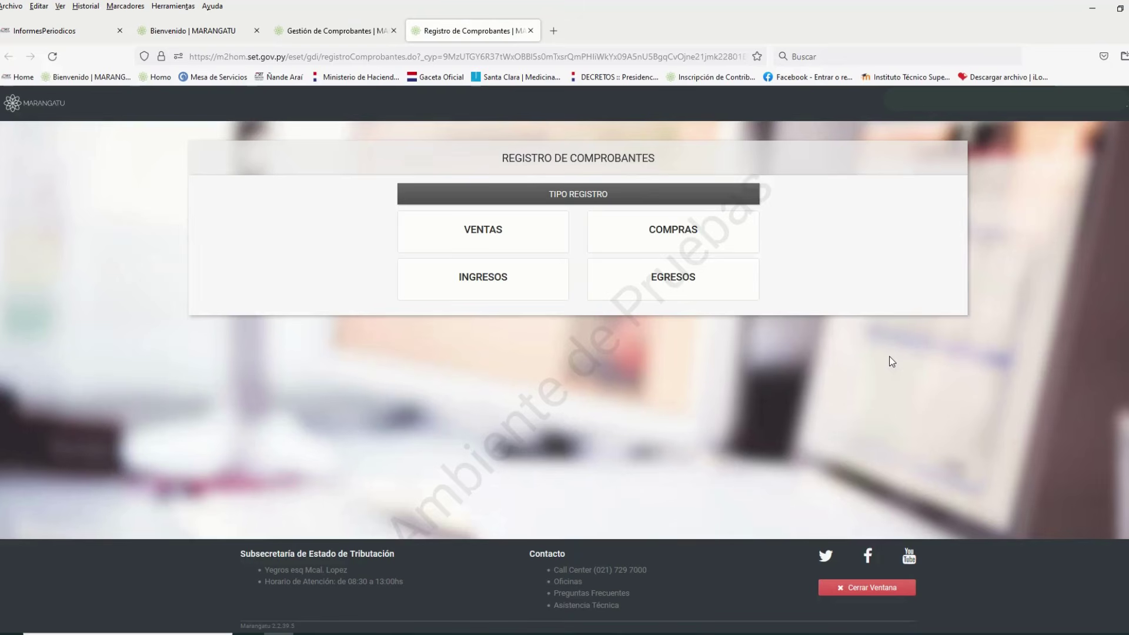
click(735, 290)
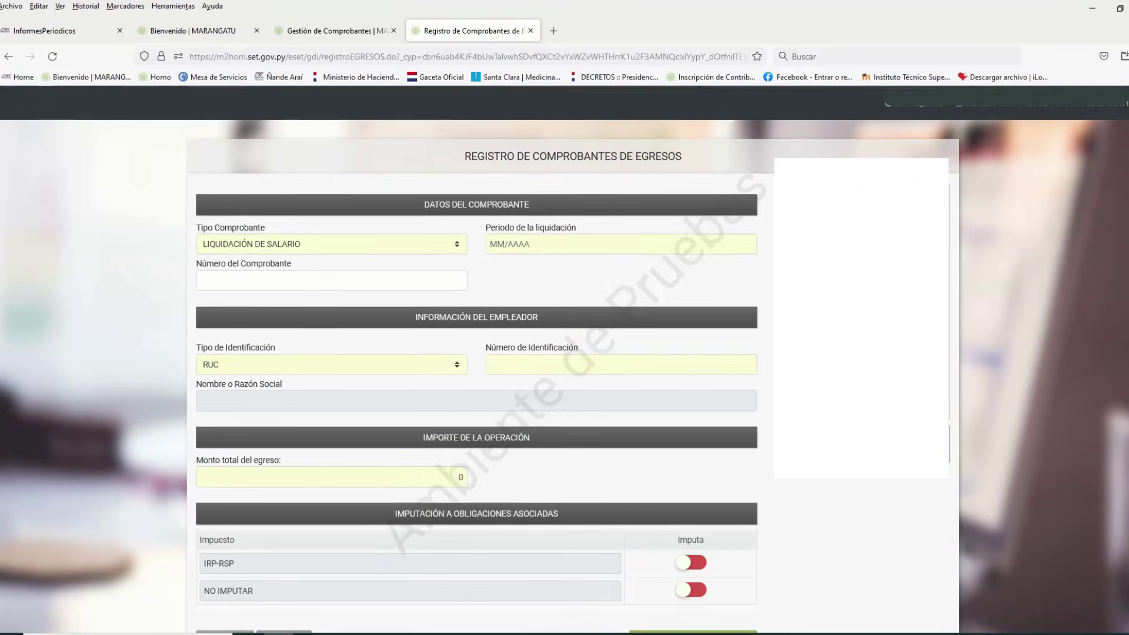
scroll(573, 373, down, 1)
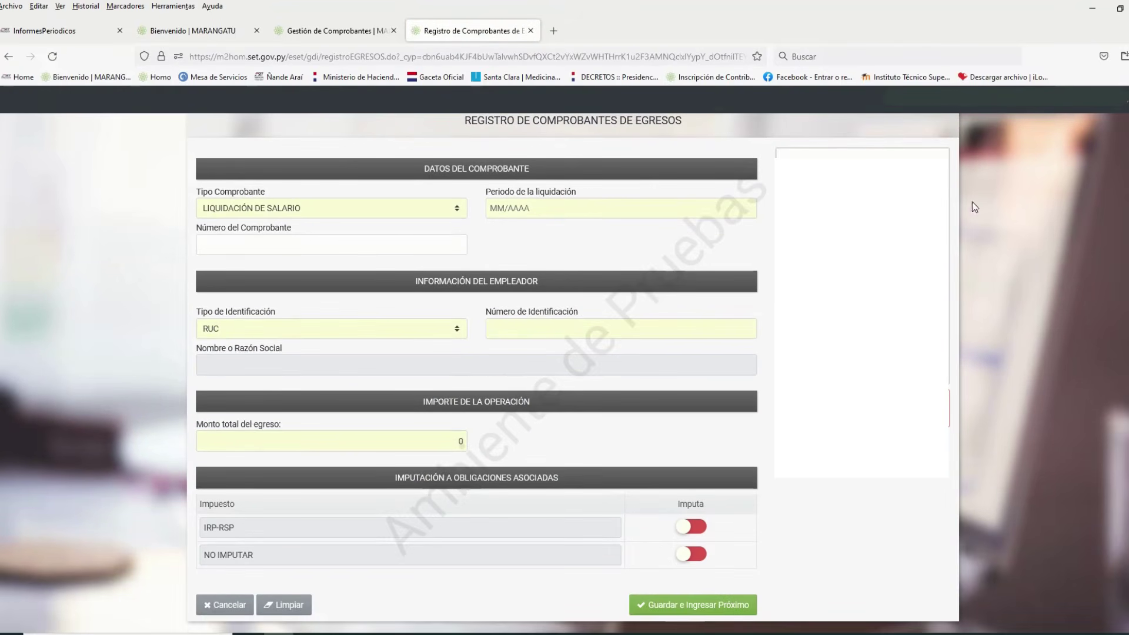
click(458, 211)
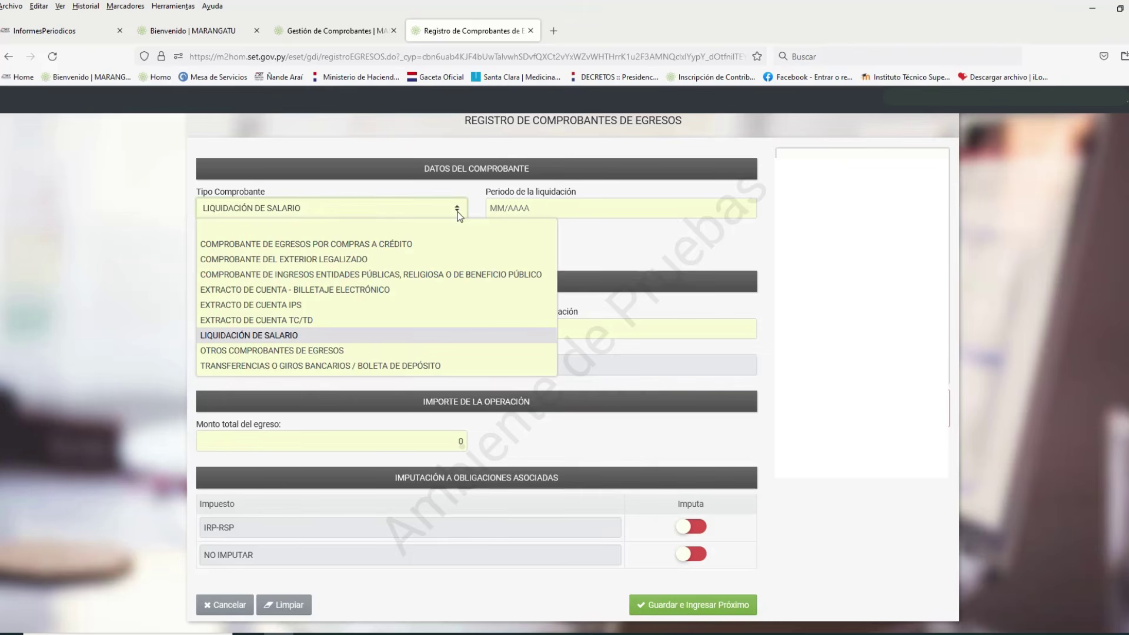
Keep LIQUIDACIÓN DE SALARIO and enter period 02/2022 and receipt number 256
click(368, 335)
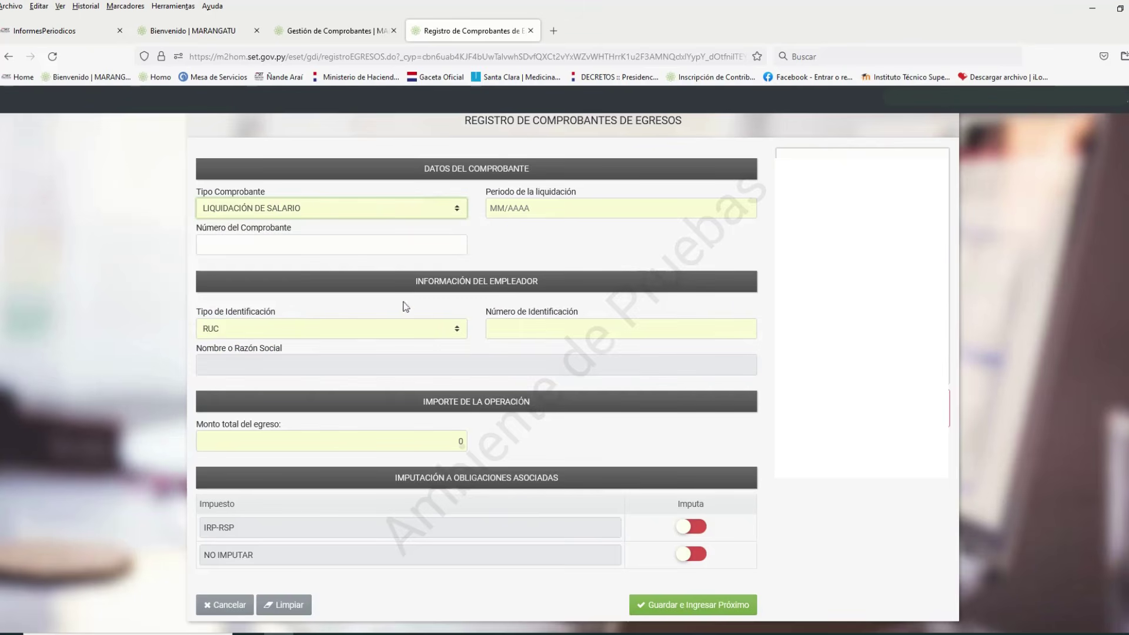
click(501, 208)
text(02/2022)
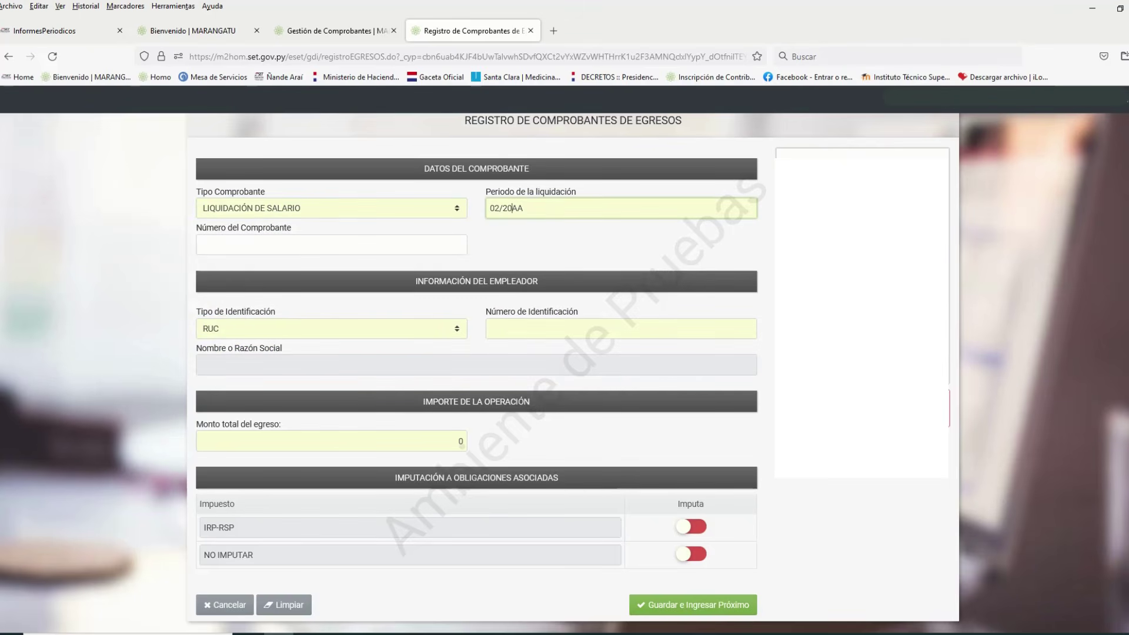
click(200, 245)
text(256)
key(Tab)
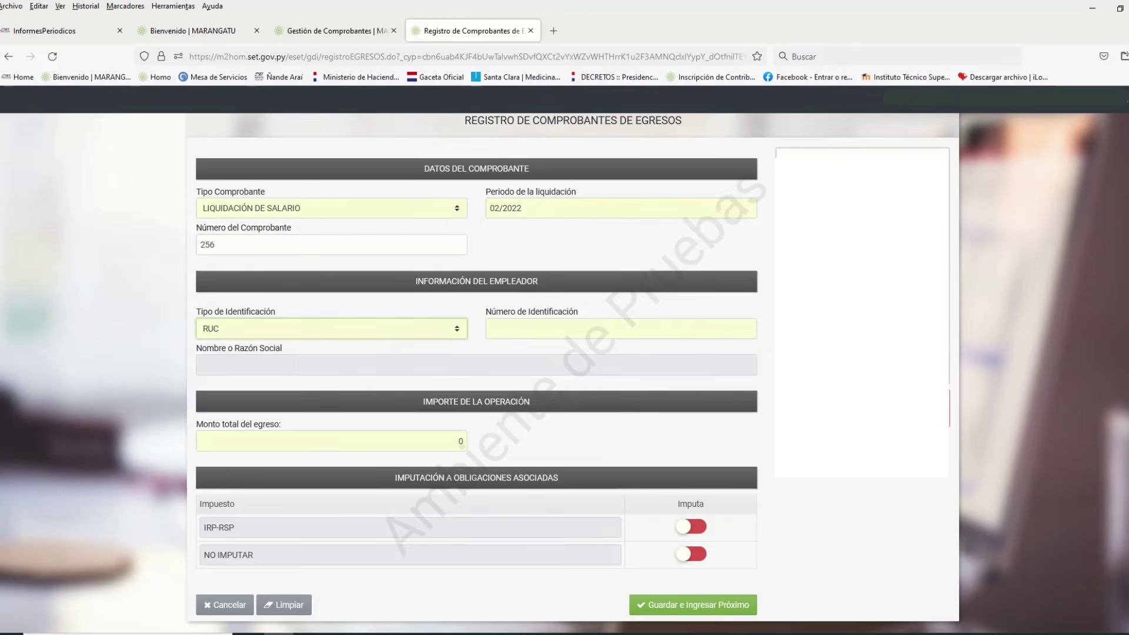
key(Tab)
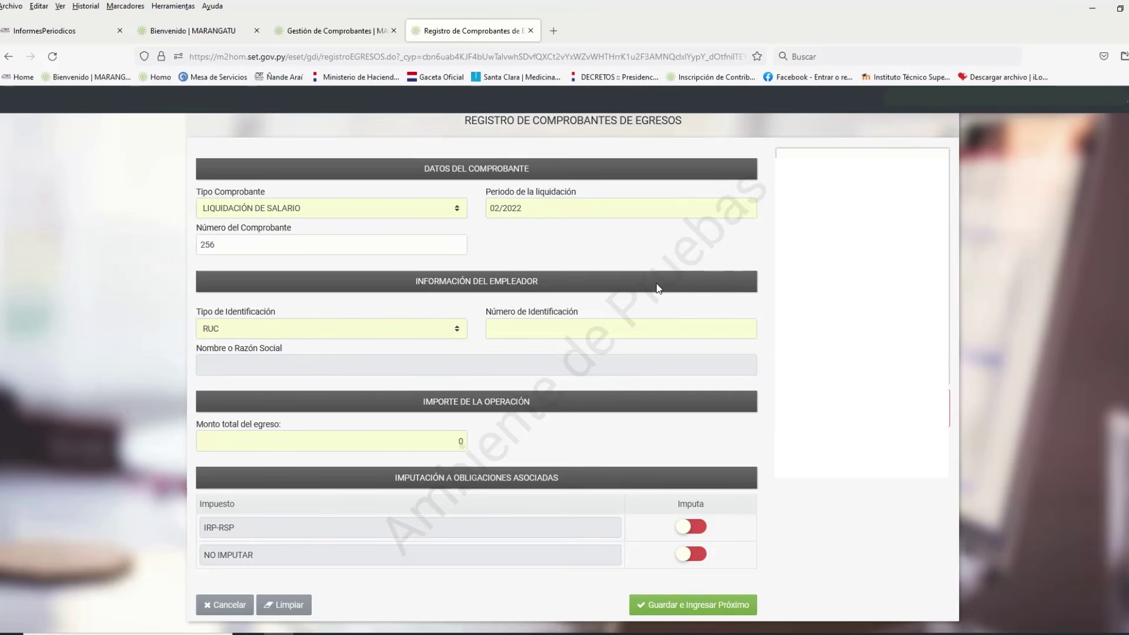
Identify the employer by CÉDULA DE IDENTIDAD and enter their ID number
click(457, 332)
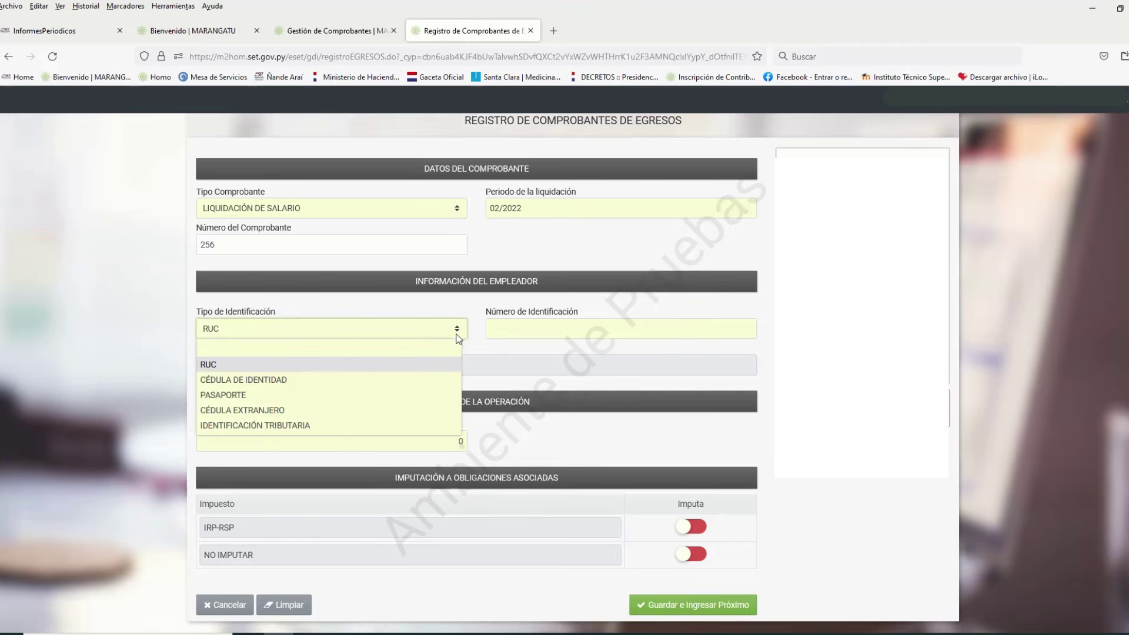
click(418, 379)
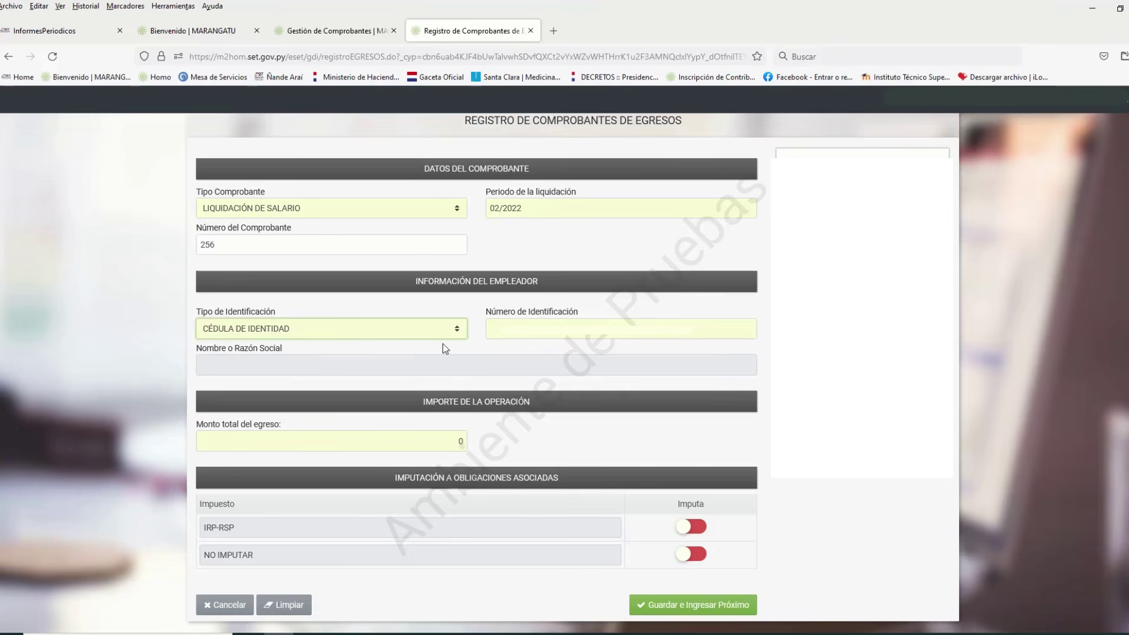
text(481)
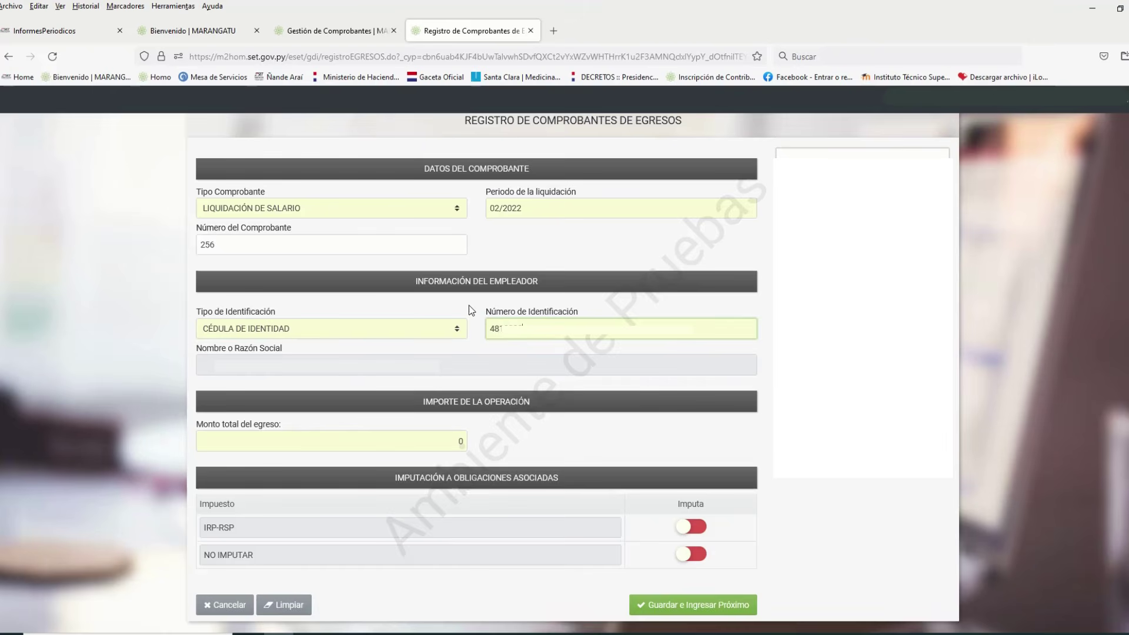
key(Tab)
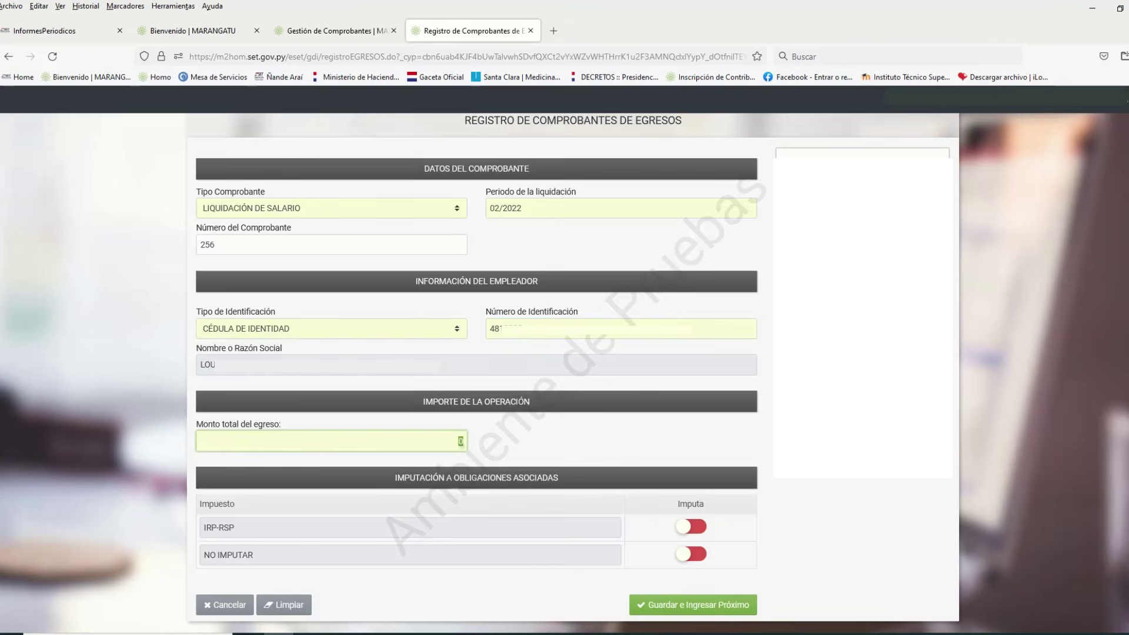
Enter 800000 as the total expense amount
scroll(1021, 352, down, 1)
click(1021, 353)
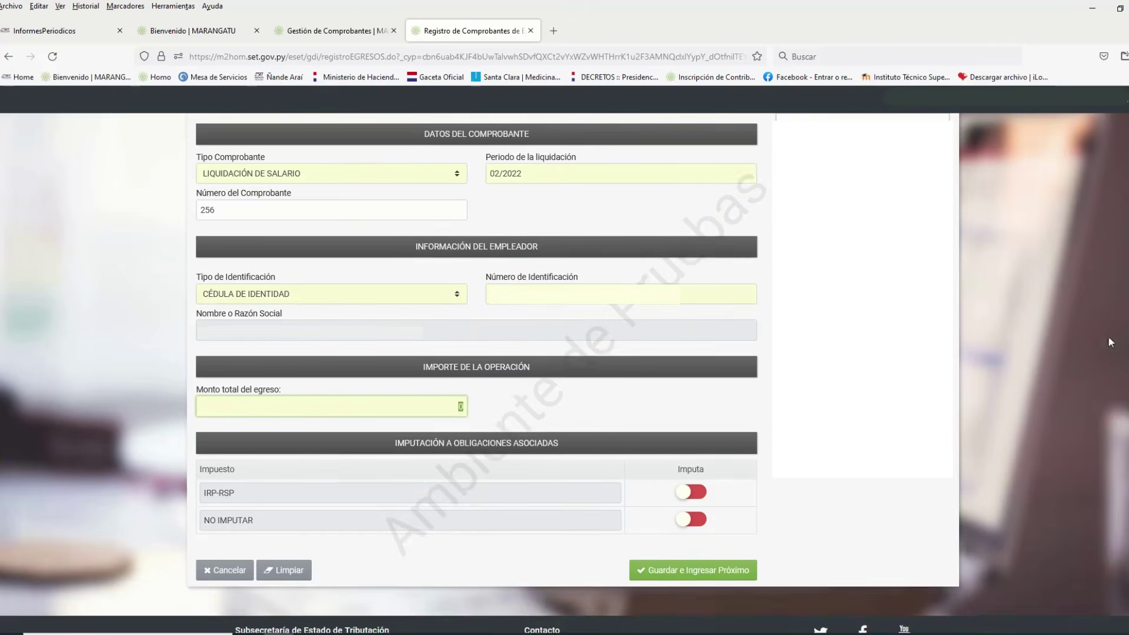
scroll(1020, 352, down, 2)
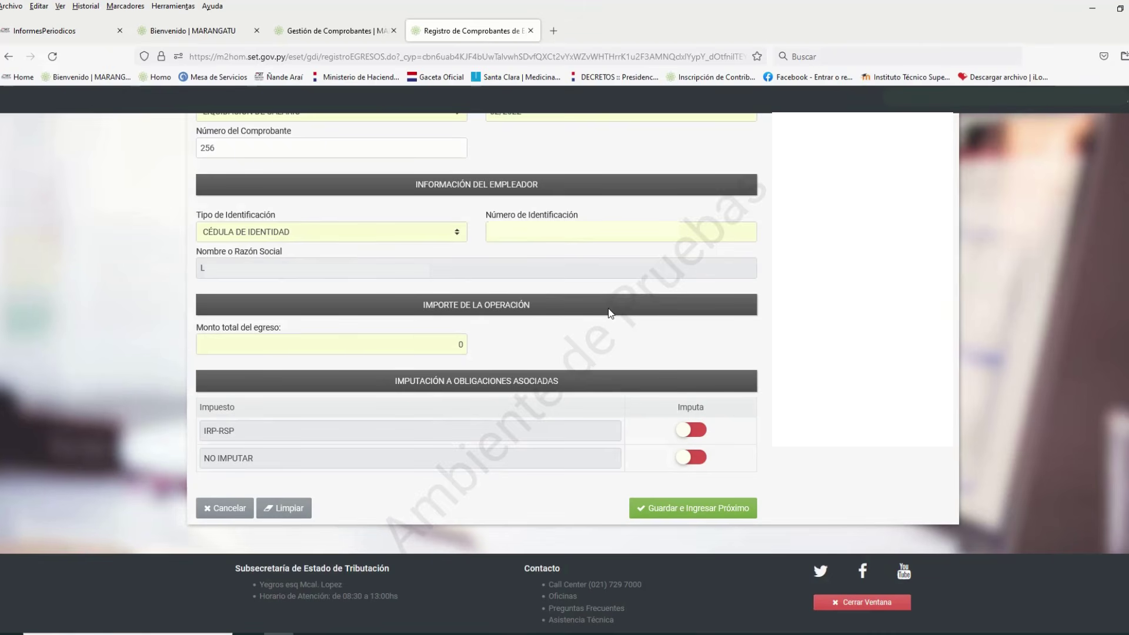
click(460, 345)
text(800000)
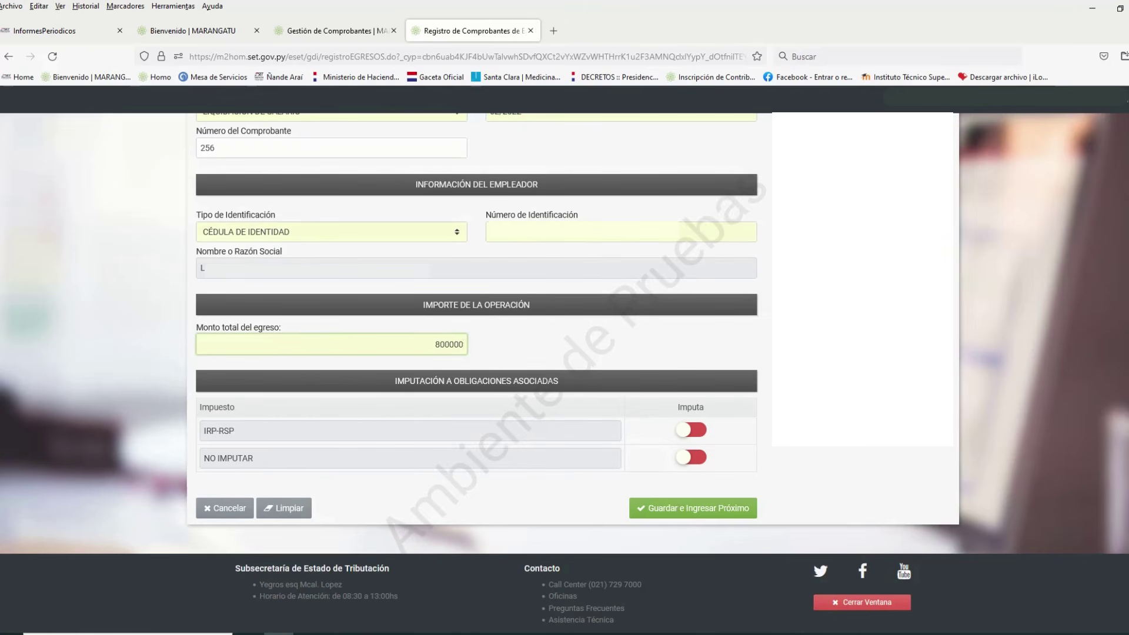
click(742, 343)
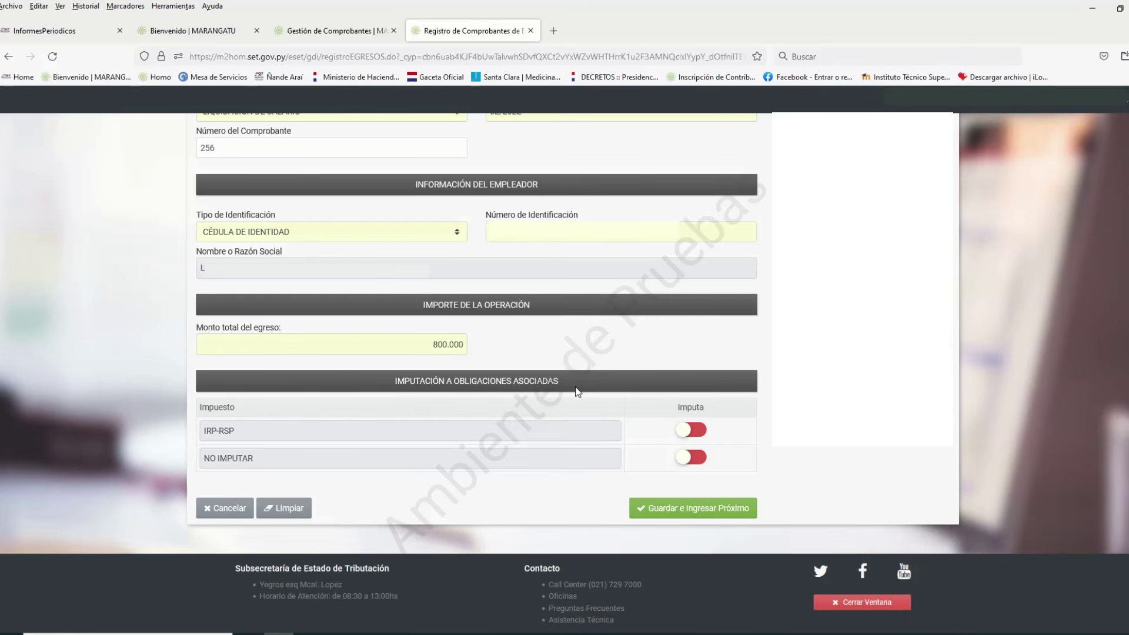
Switch on IRP-RSP and NO IMPUTAR for expense receipt 256, save it, and confirm success
click(684, 429)
click(683, 461)
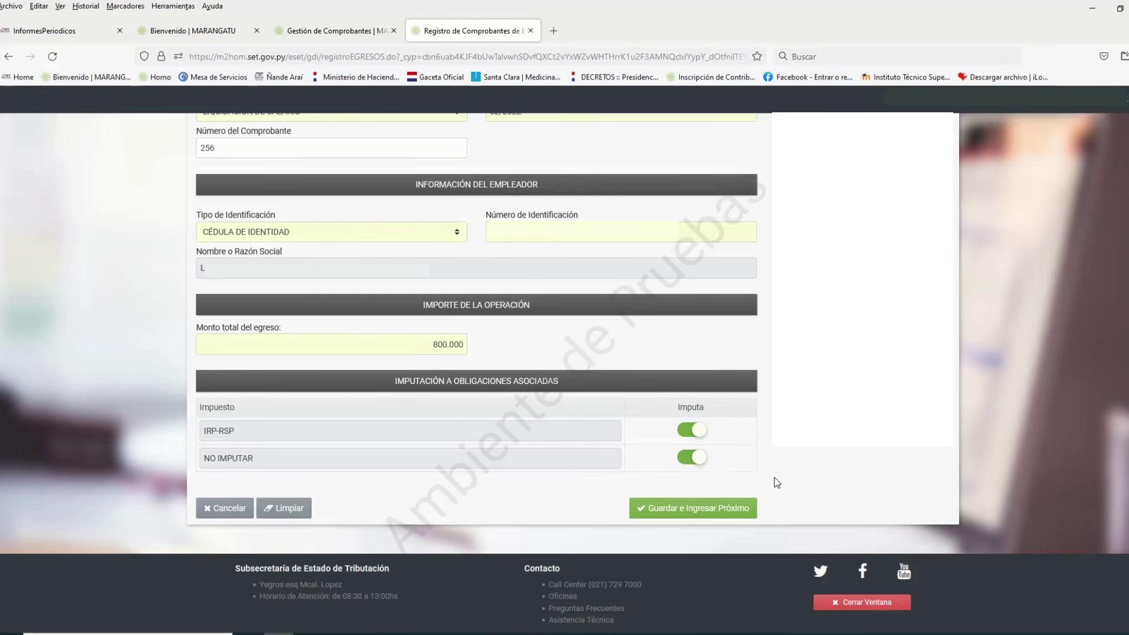
click(713, 508)
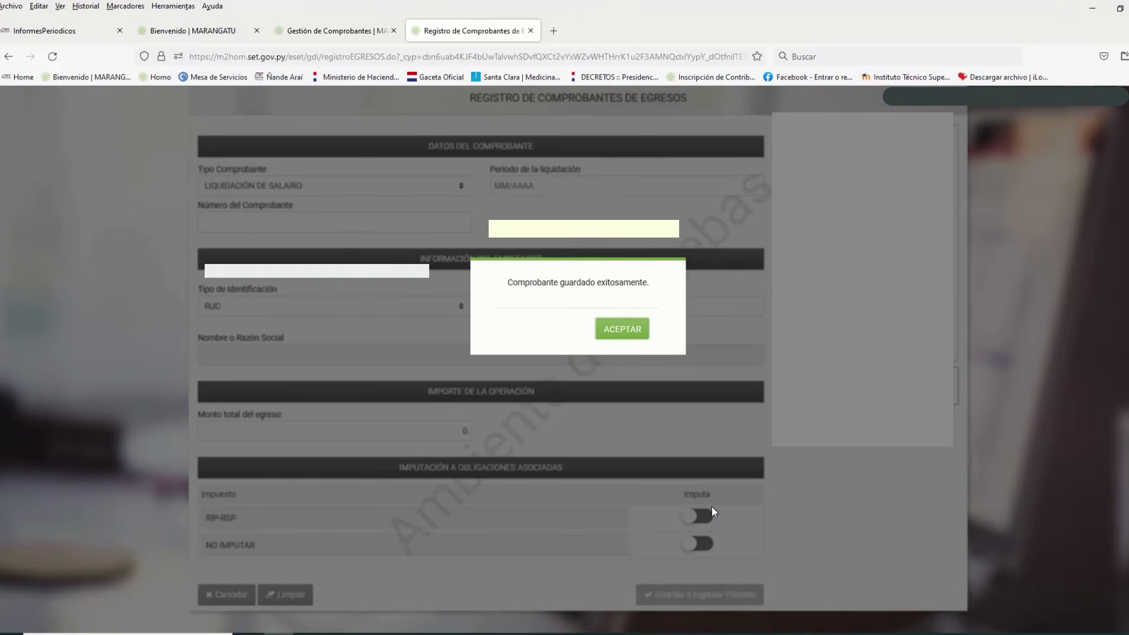
click(641, 332)
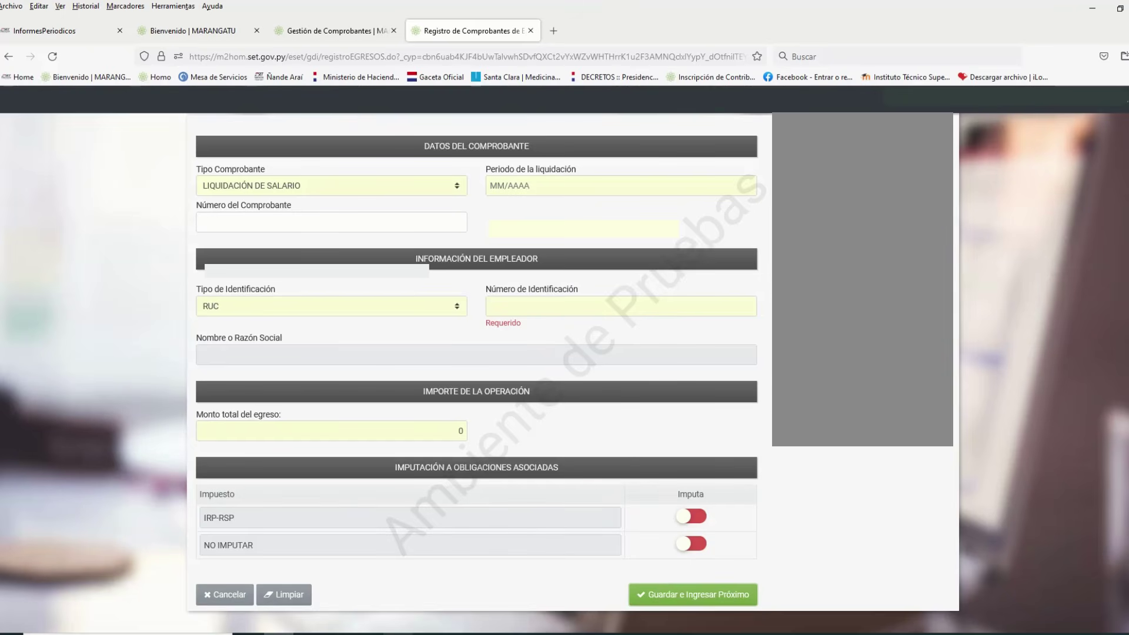